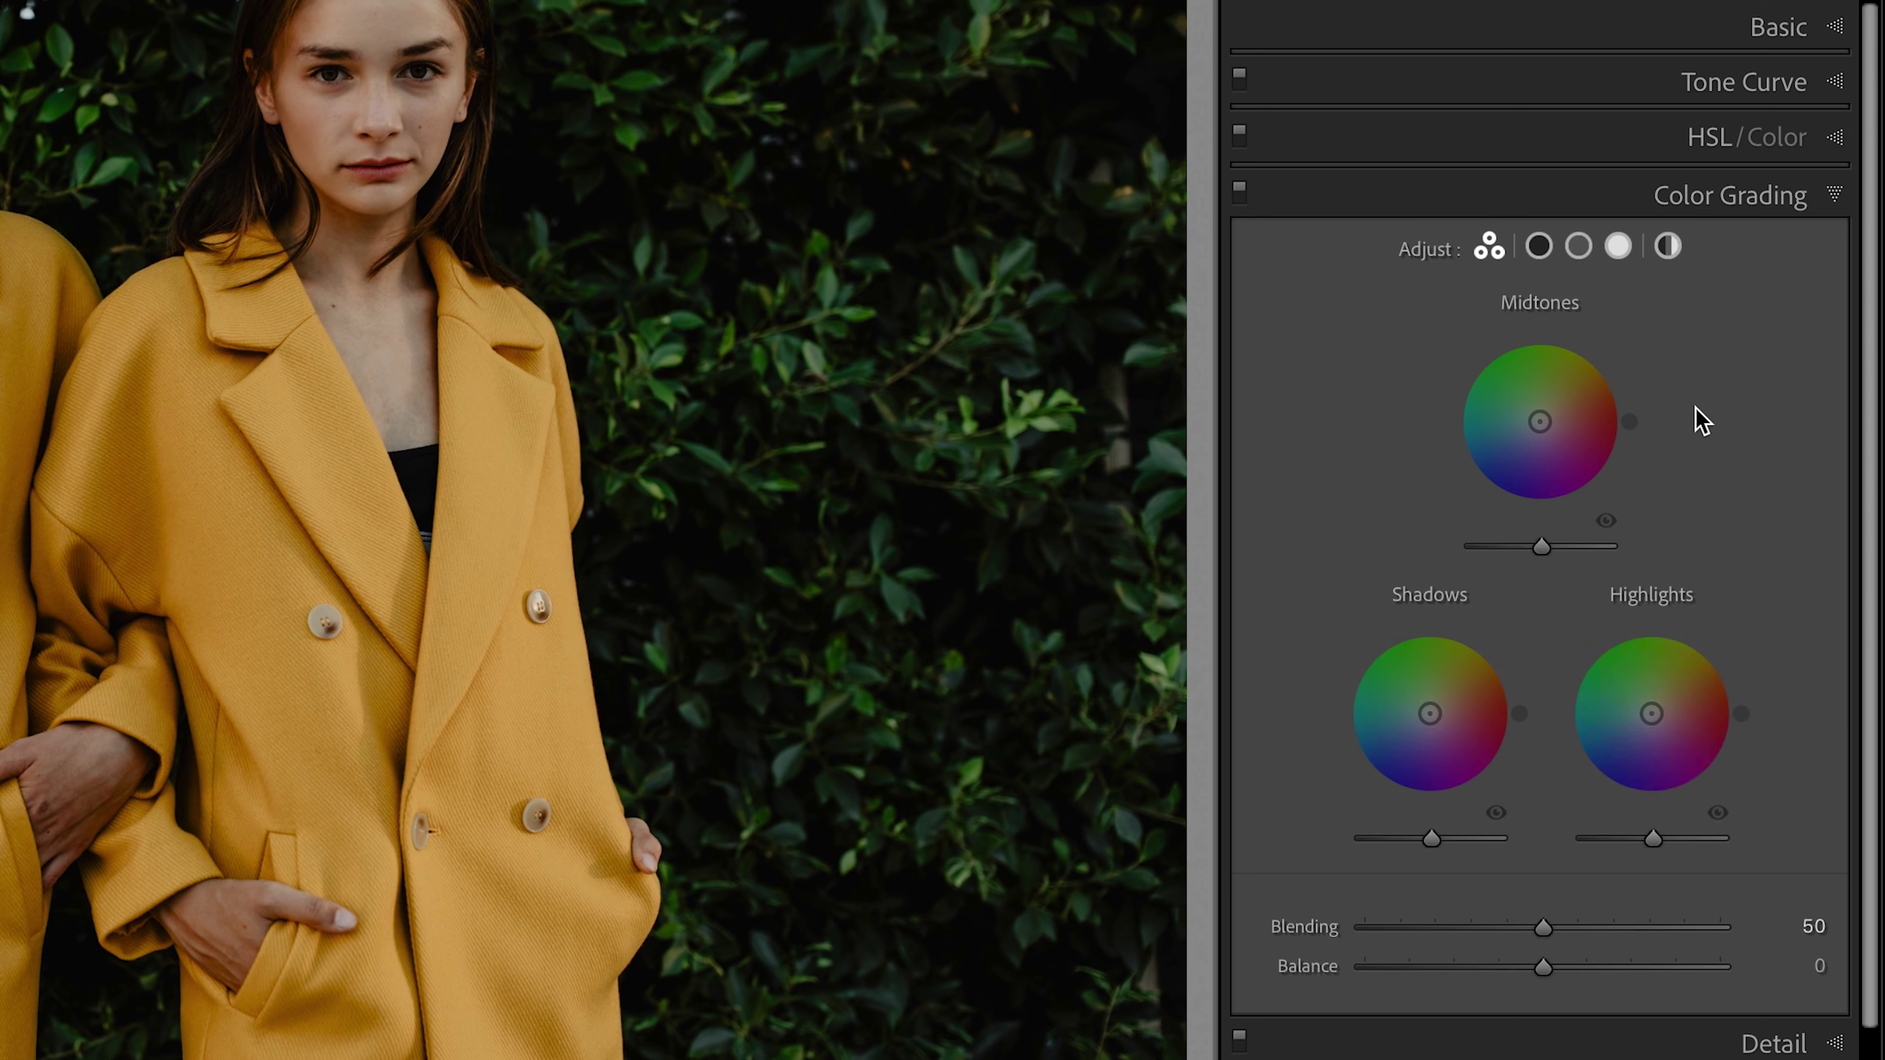
Look through the individual Shadows, Midtones, Highlights and Global color wheels in Color Grading
{"action": "left_click", "coordinate": [1541, 247]}
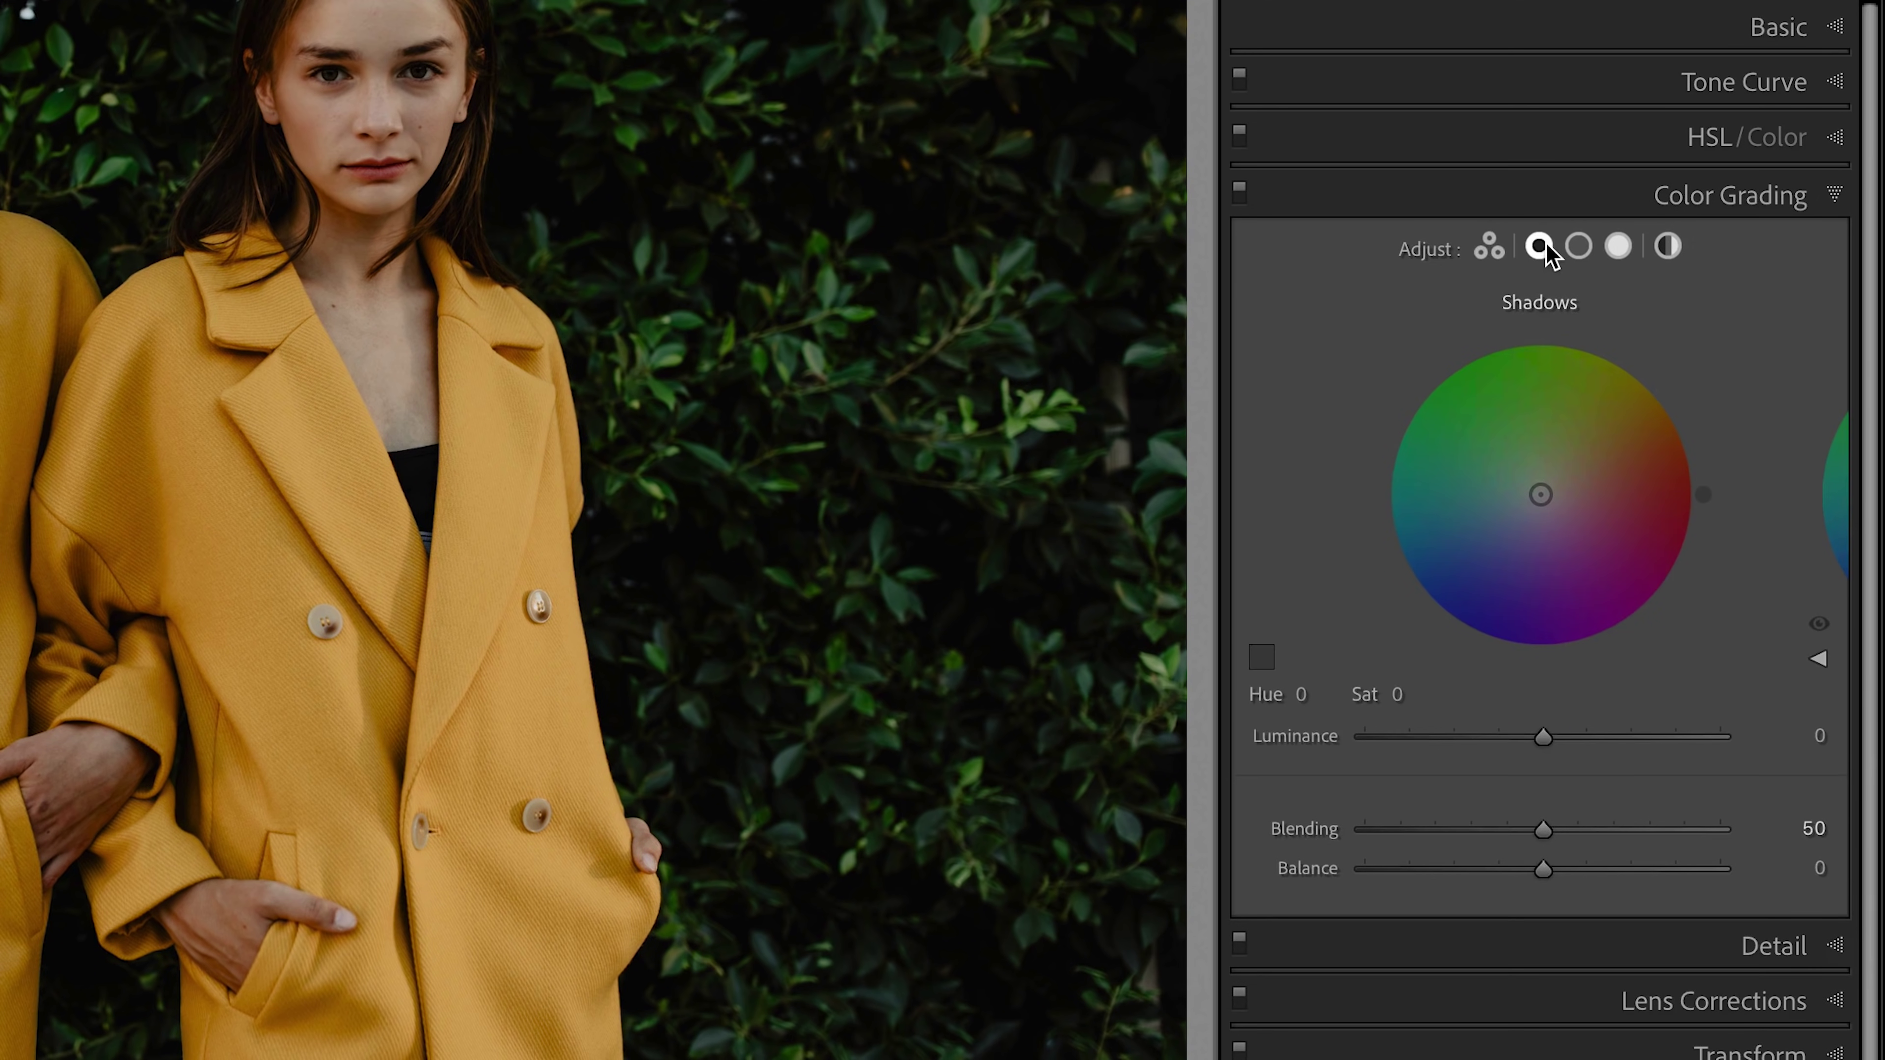
{"action": "left_click", "coordinate": [1577, 248]}
{"action": "left_click", "coordinate": [1620, 248]}
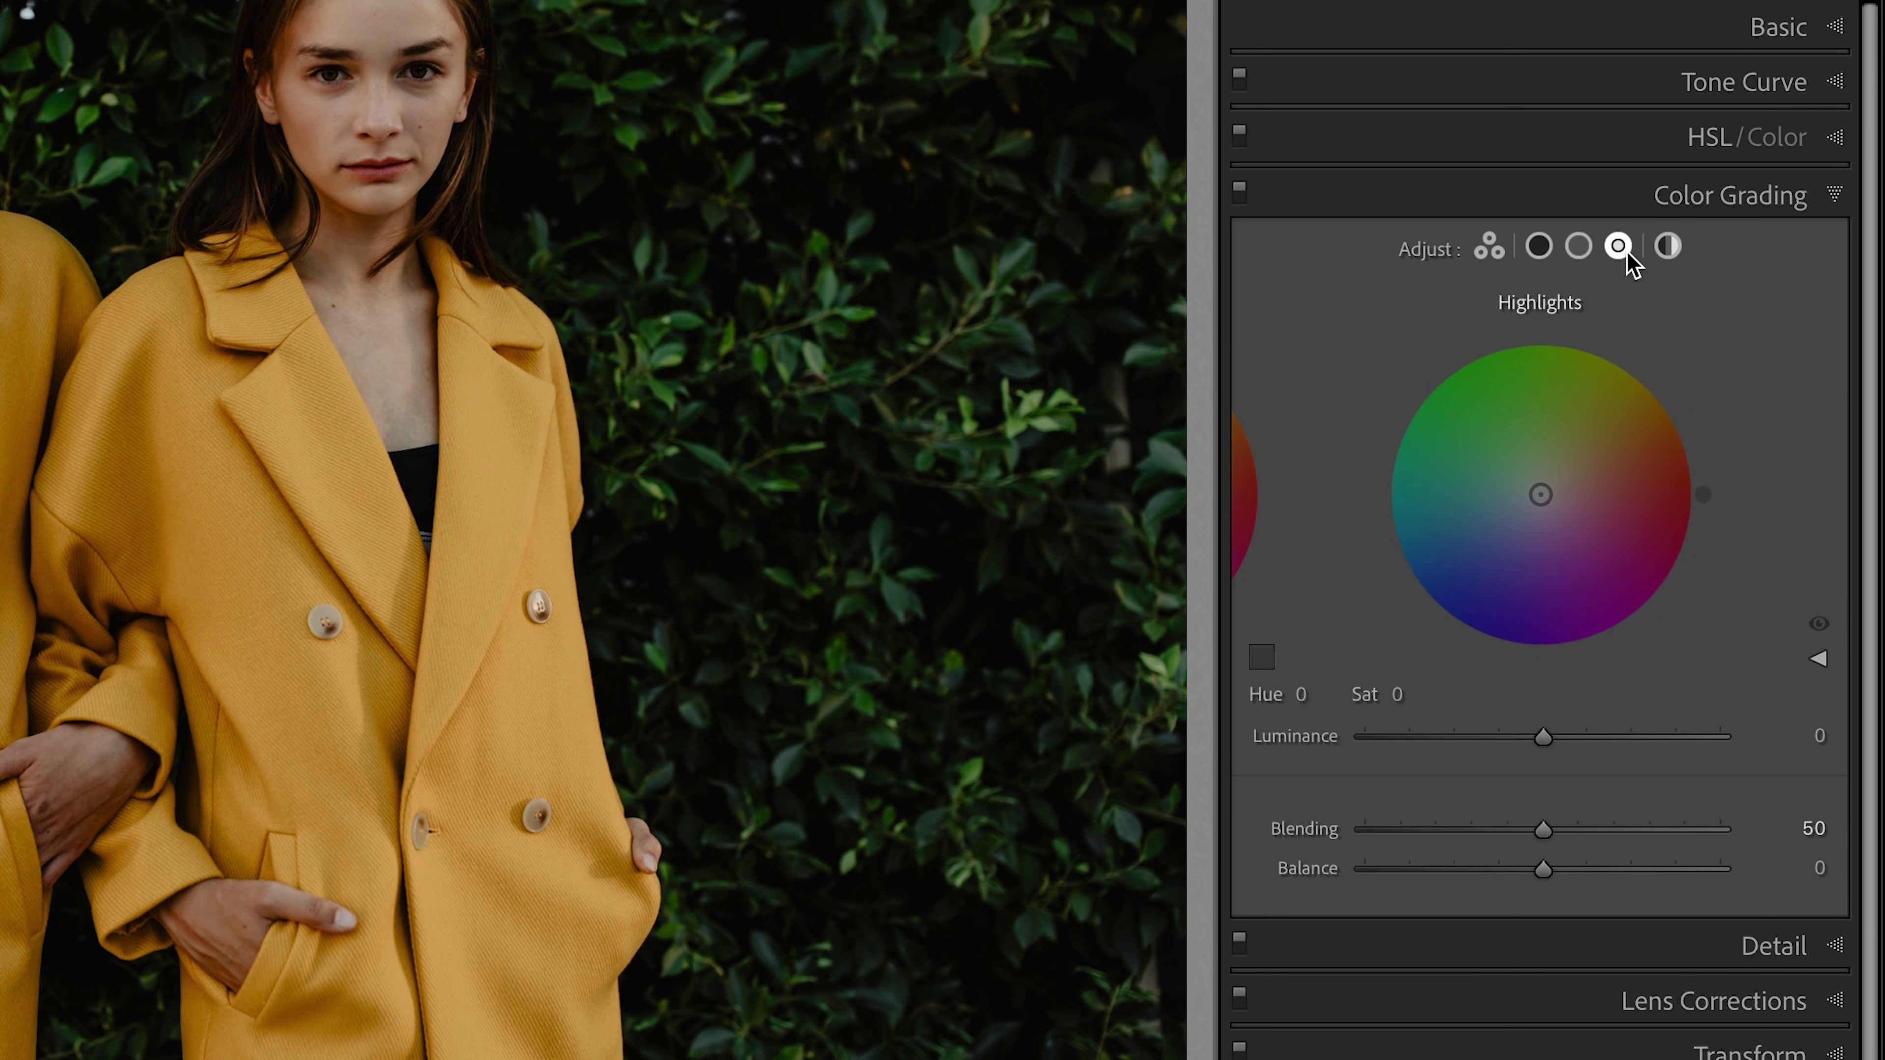
{"action": "left_click", "coordinate": [1669, 248]}
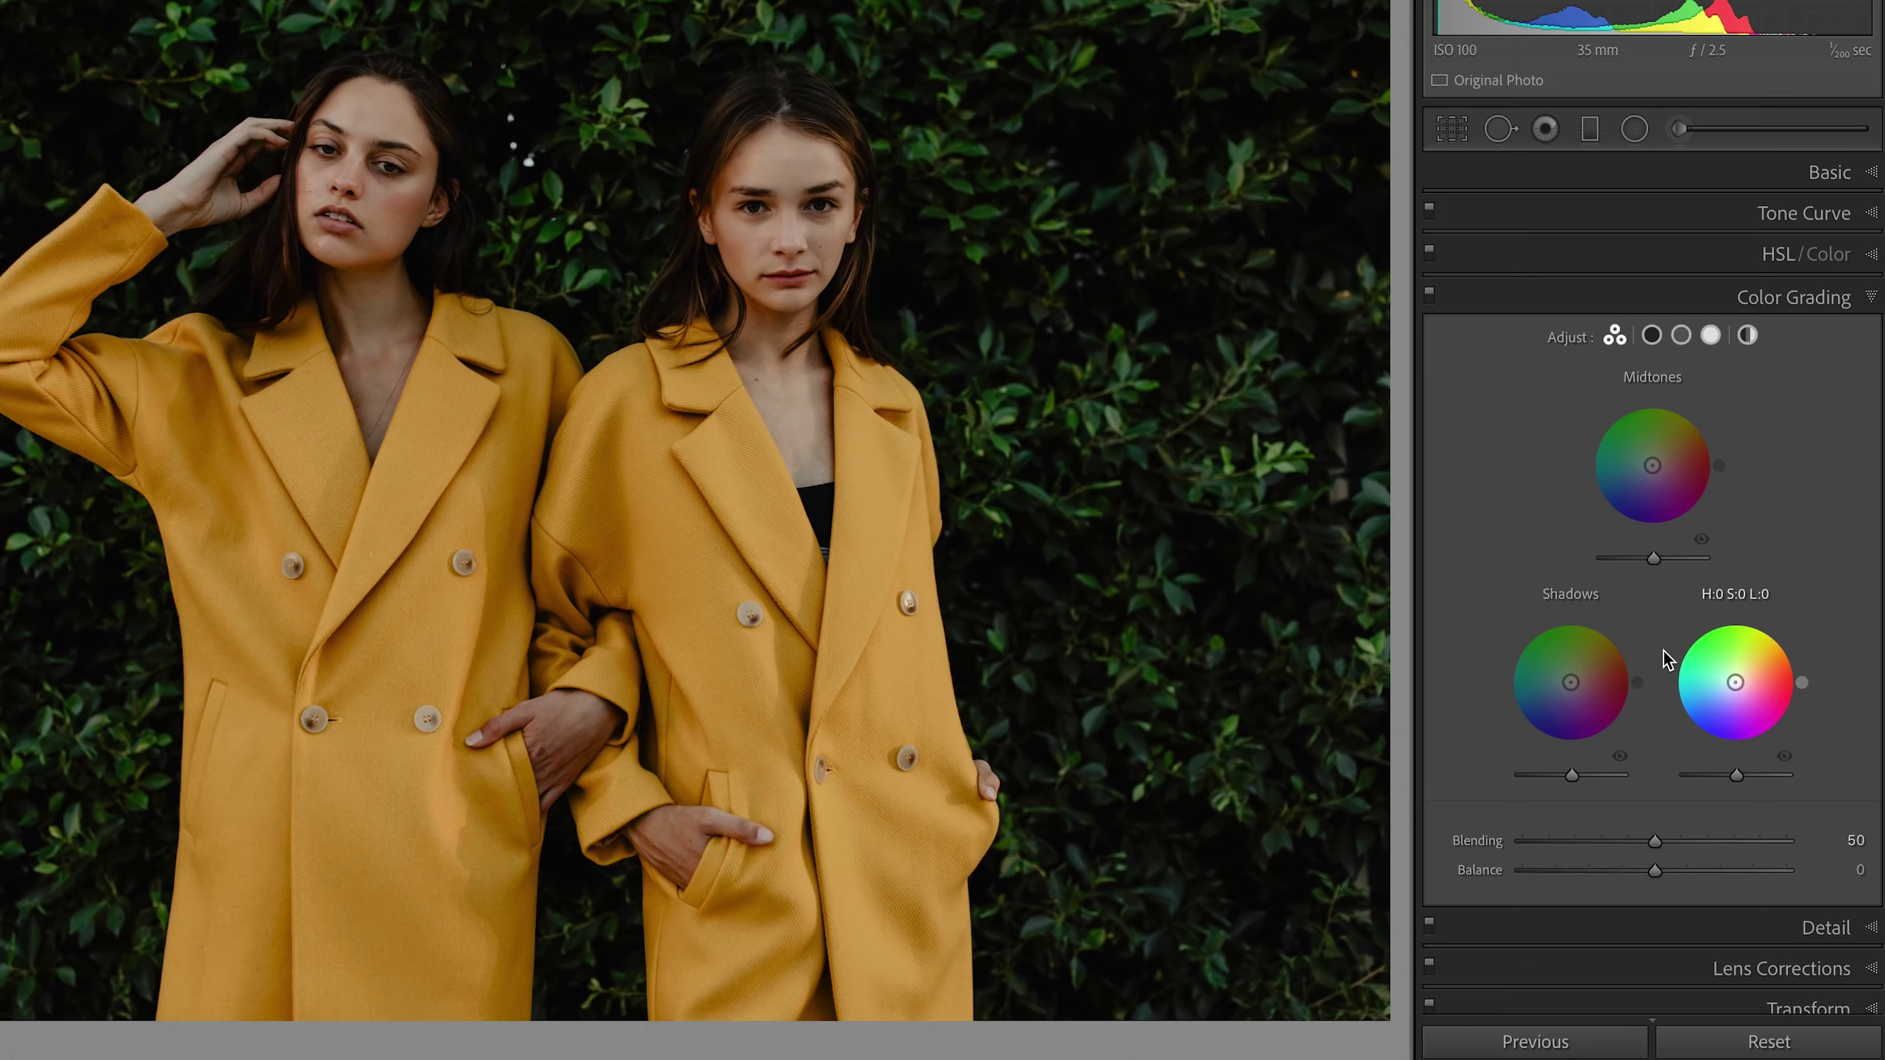
Tint the shadows teal at about hue 176 and saturation 72, and expand the Hue and Saturation sliders
{"action": "left_click", "coordinate": [1652, 336]}
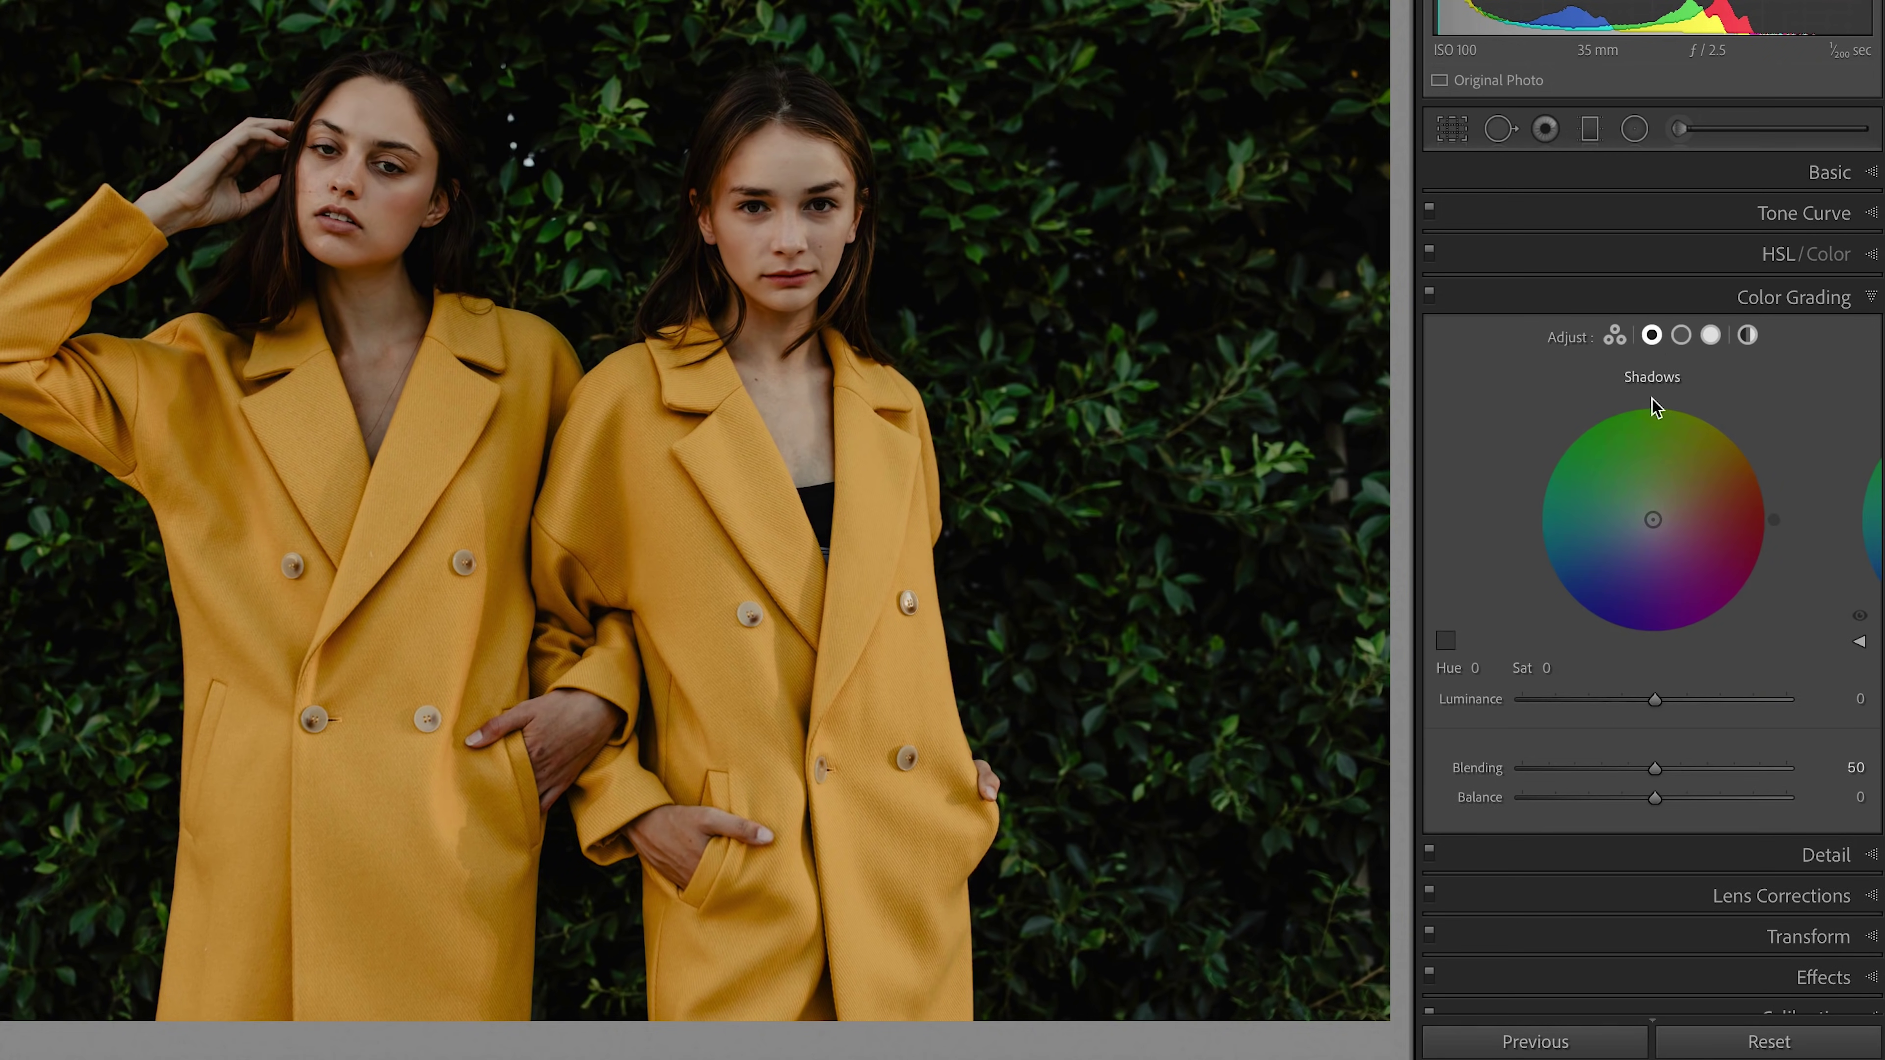
{"action": "left_click_drag", "start_coordinate": [1653, 529], "coordinate": [1579, 514]}
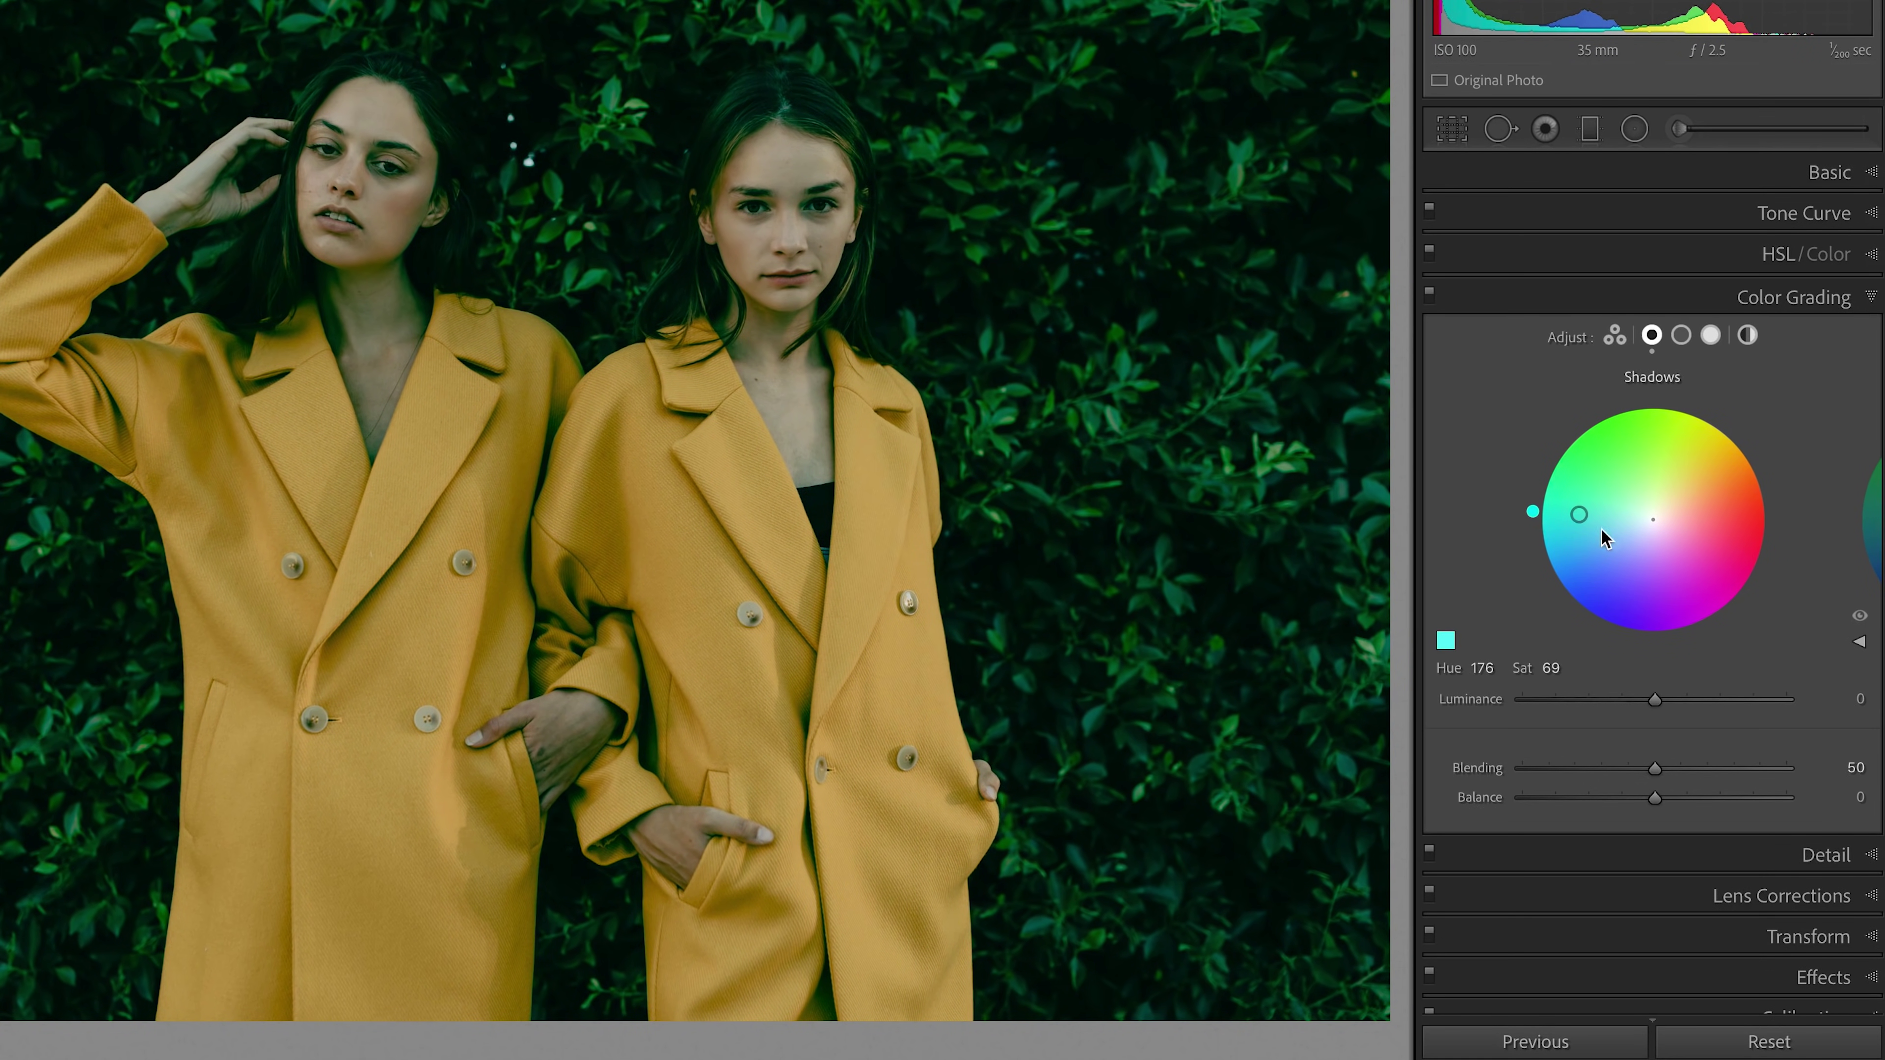
{"action": "left_click", "coordinate": [1858, 641]}
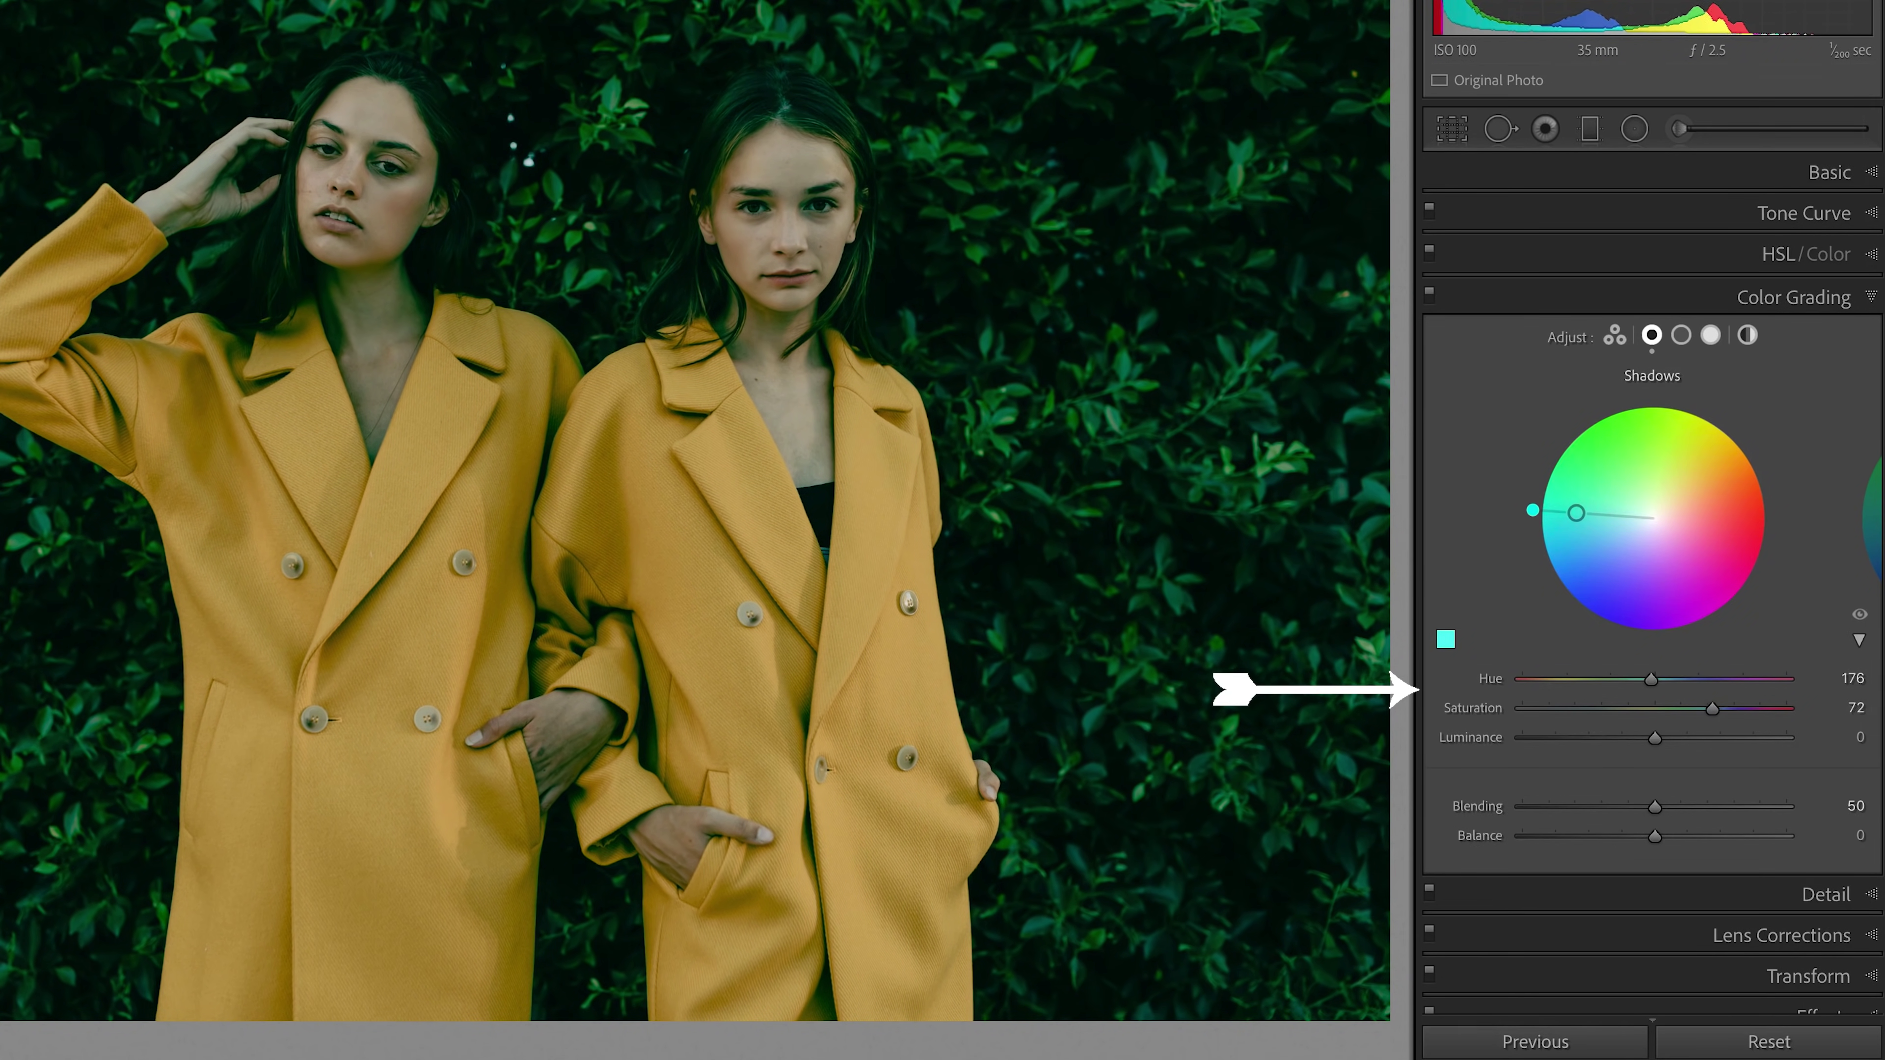
Change the shadow tint to a soft red with hue 4 and saturation 33
{"action": "left_click_drag", "start_coordinate": [1585, 513], "coordinate": [1679, 517]}
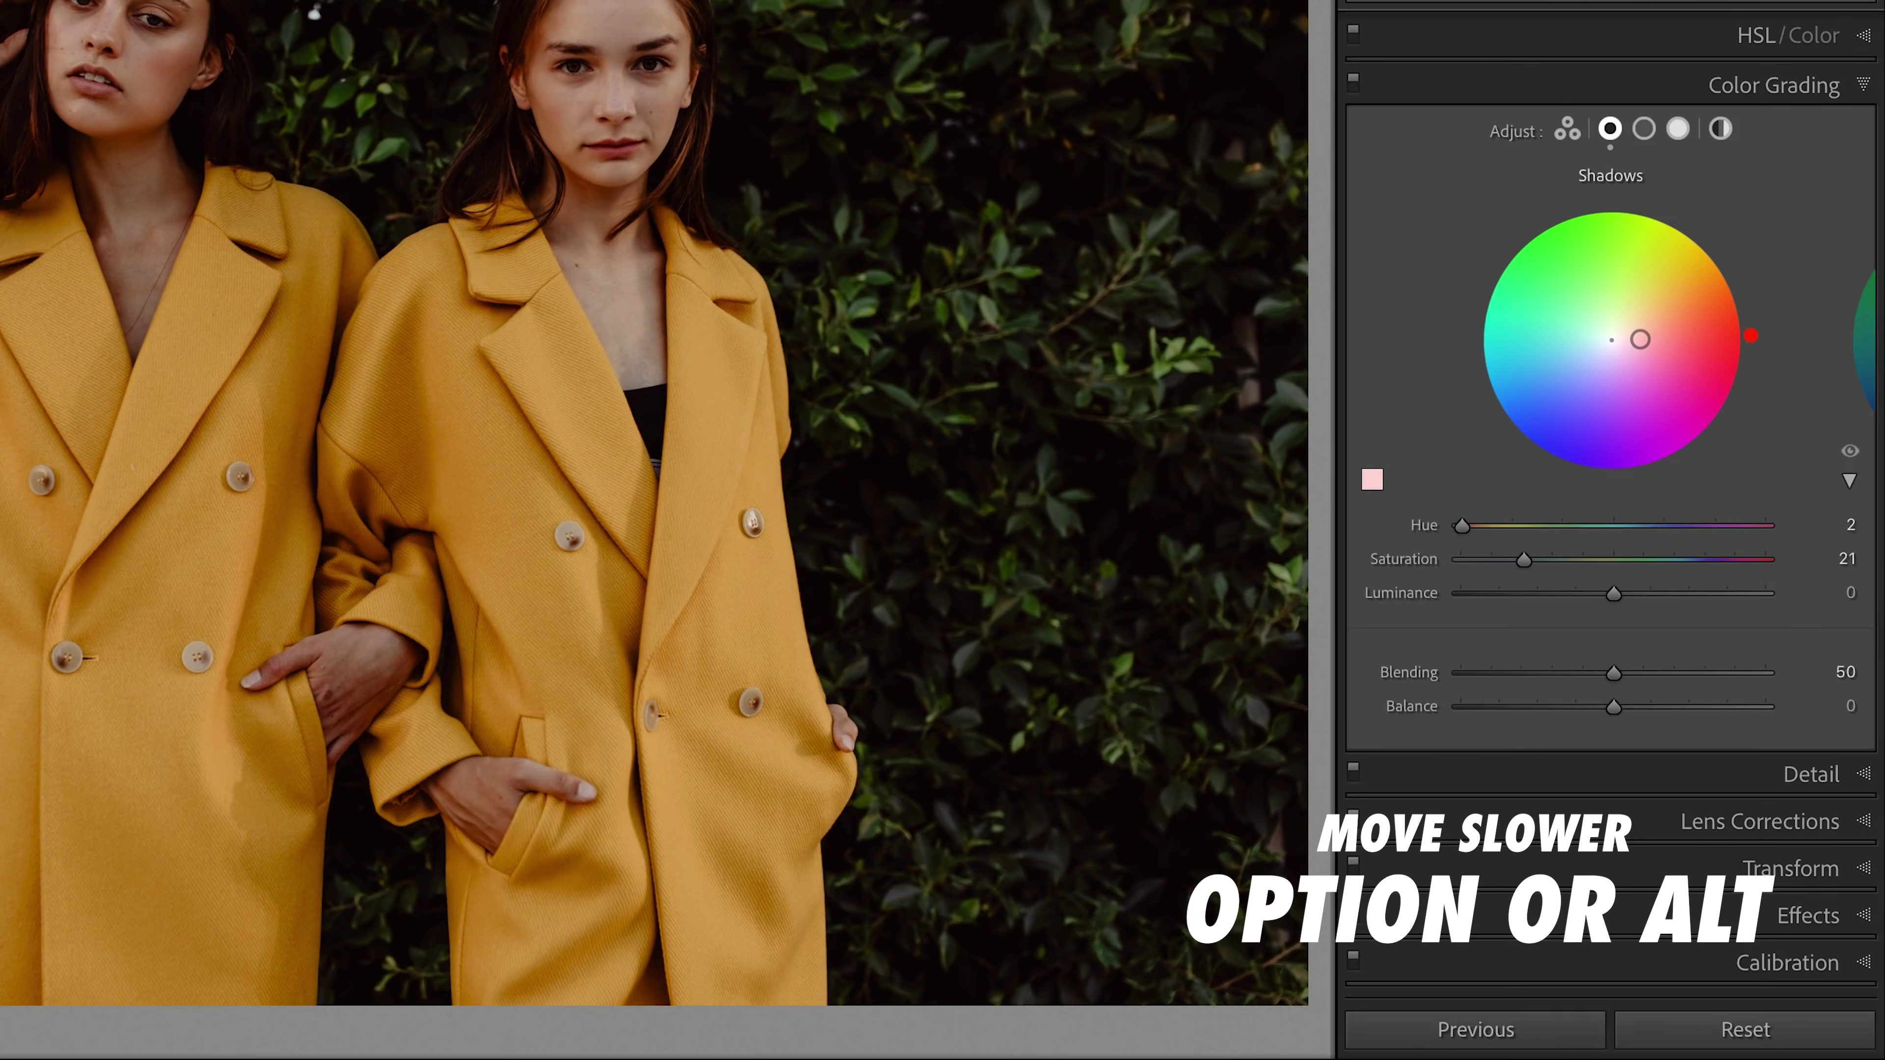
{"action": "left_click_drag", "start_coordinate": [1641, 337], "coordinate": [1644, 341]}
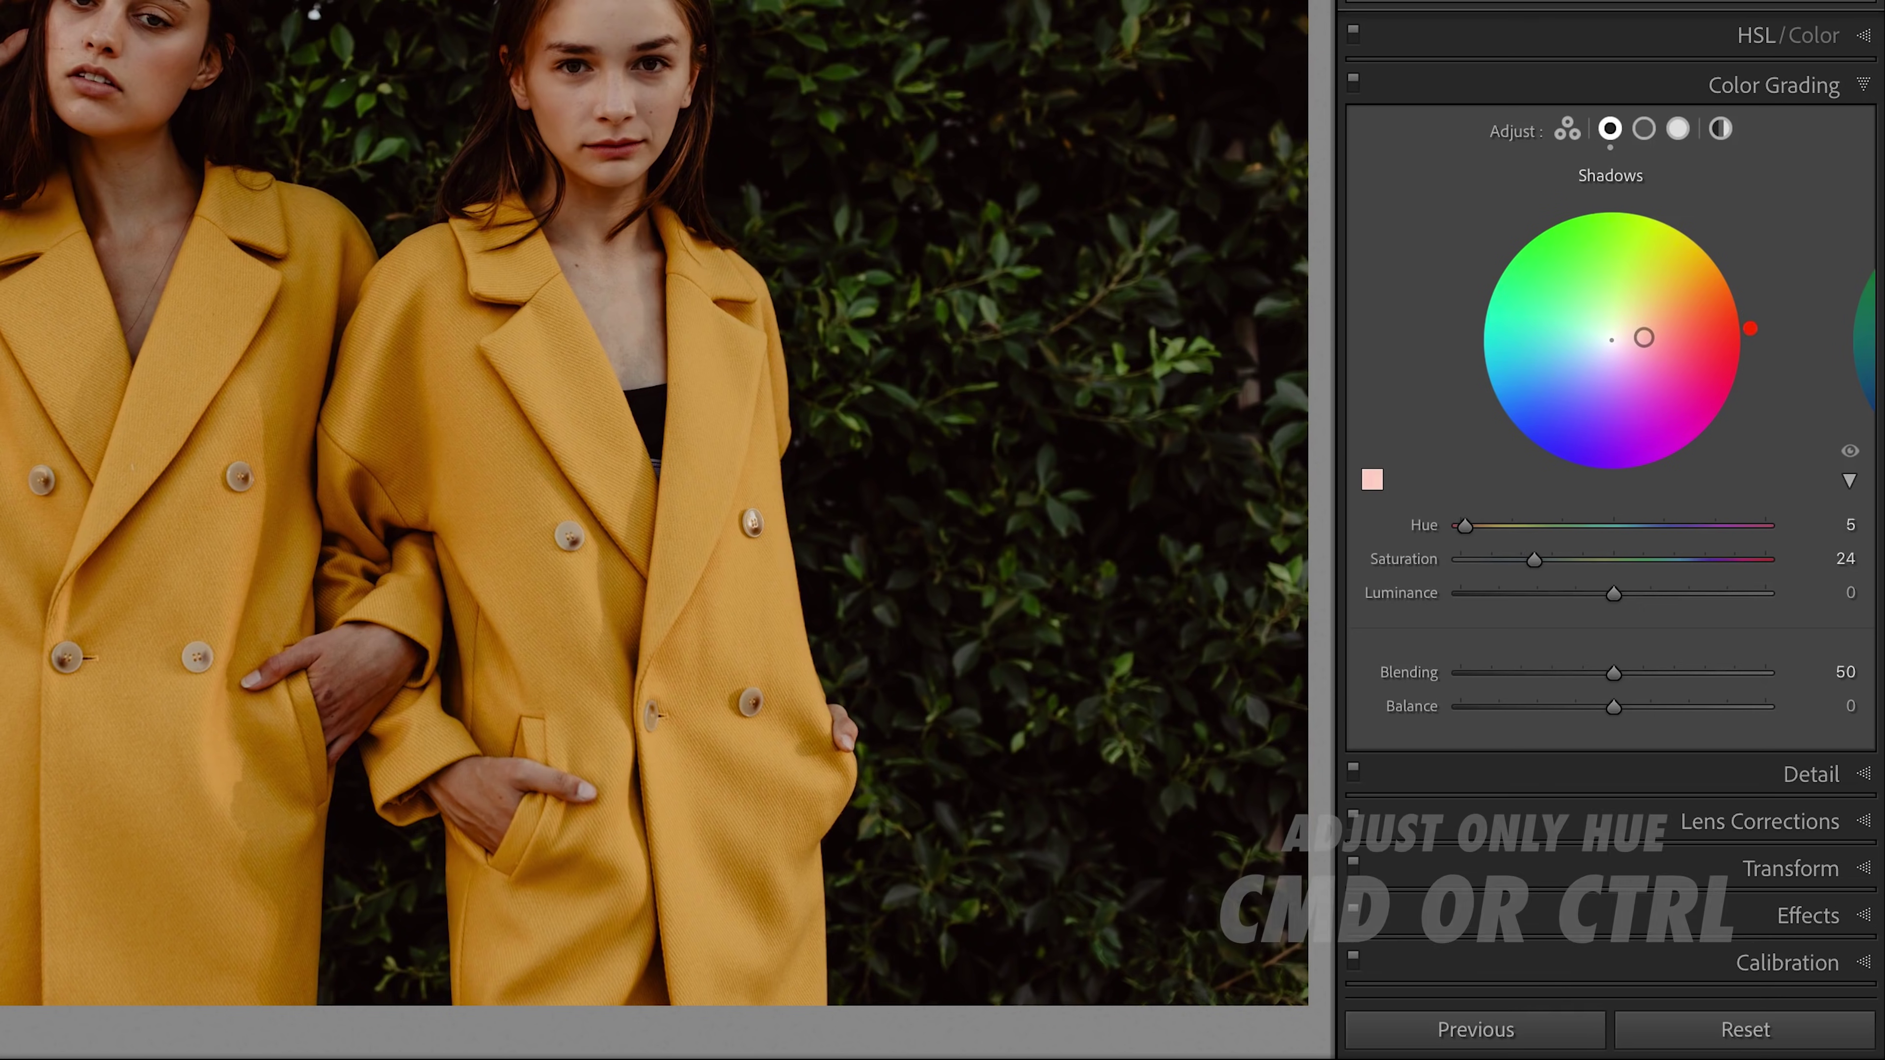
{"action": "left_click_drag", "start_coordinate": [1644, 340], "coordinate": [1715, 335]}
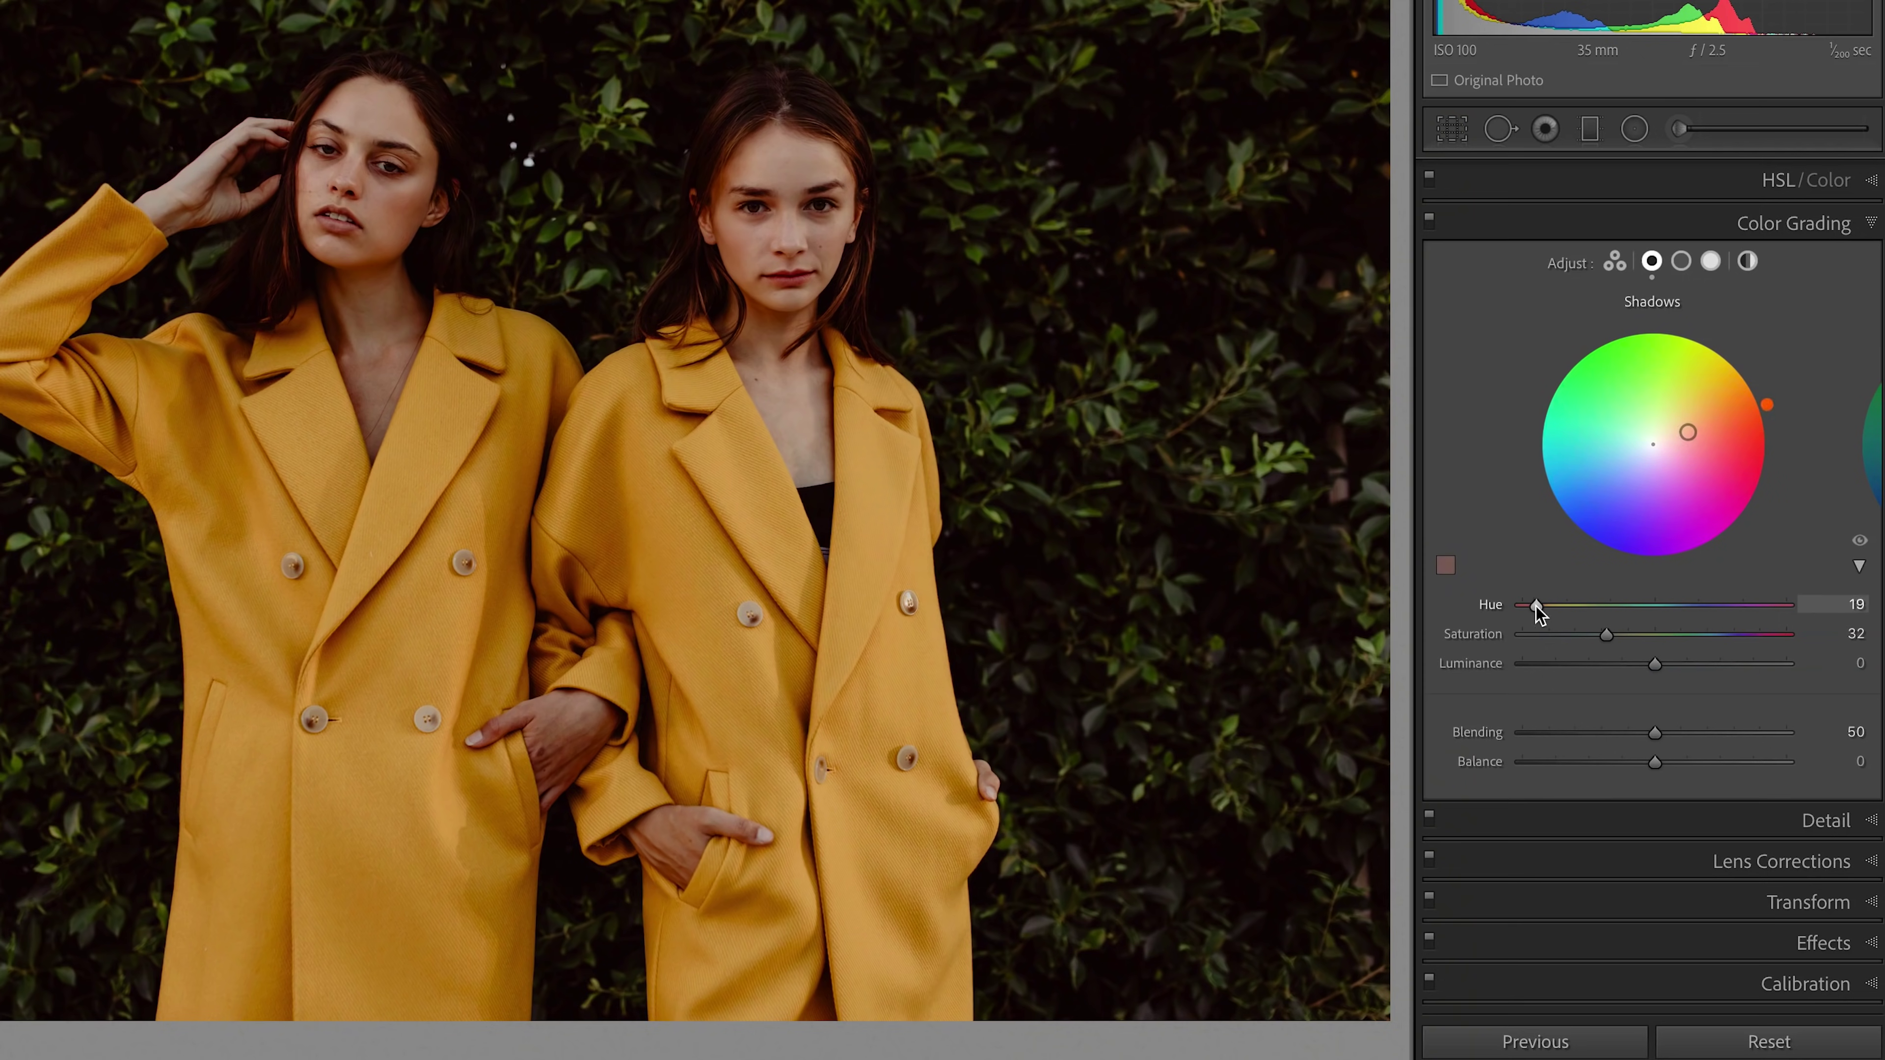
{"action": "left_click_drag", "start_coordinate": [1536, 607], "coordinate": [1609, 635]}
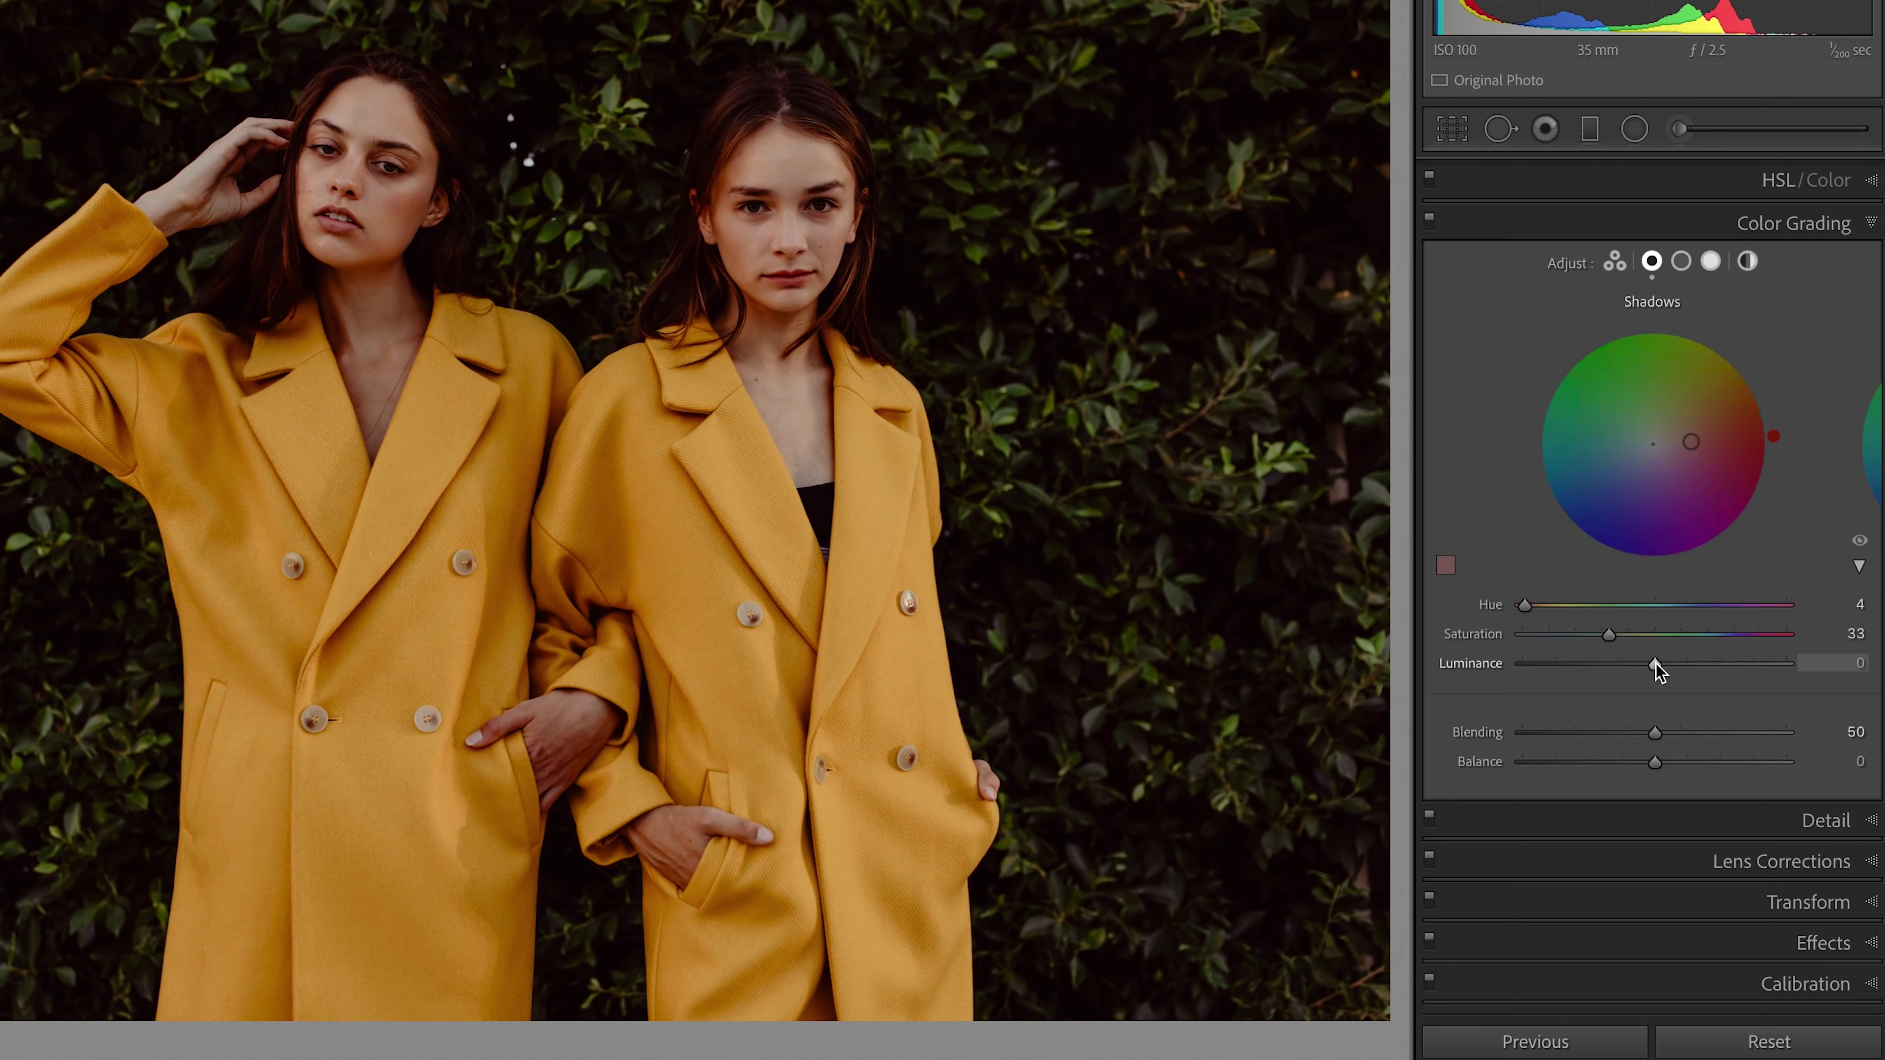
Try the shadows' luminance at +100 and +17, and reset it to 0
{"action": "left_click_drag", "start_coordinate": [1705, 664], "coordinate": [1768, 664]}
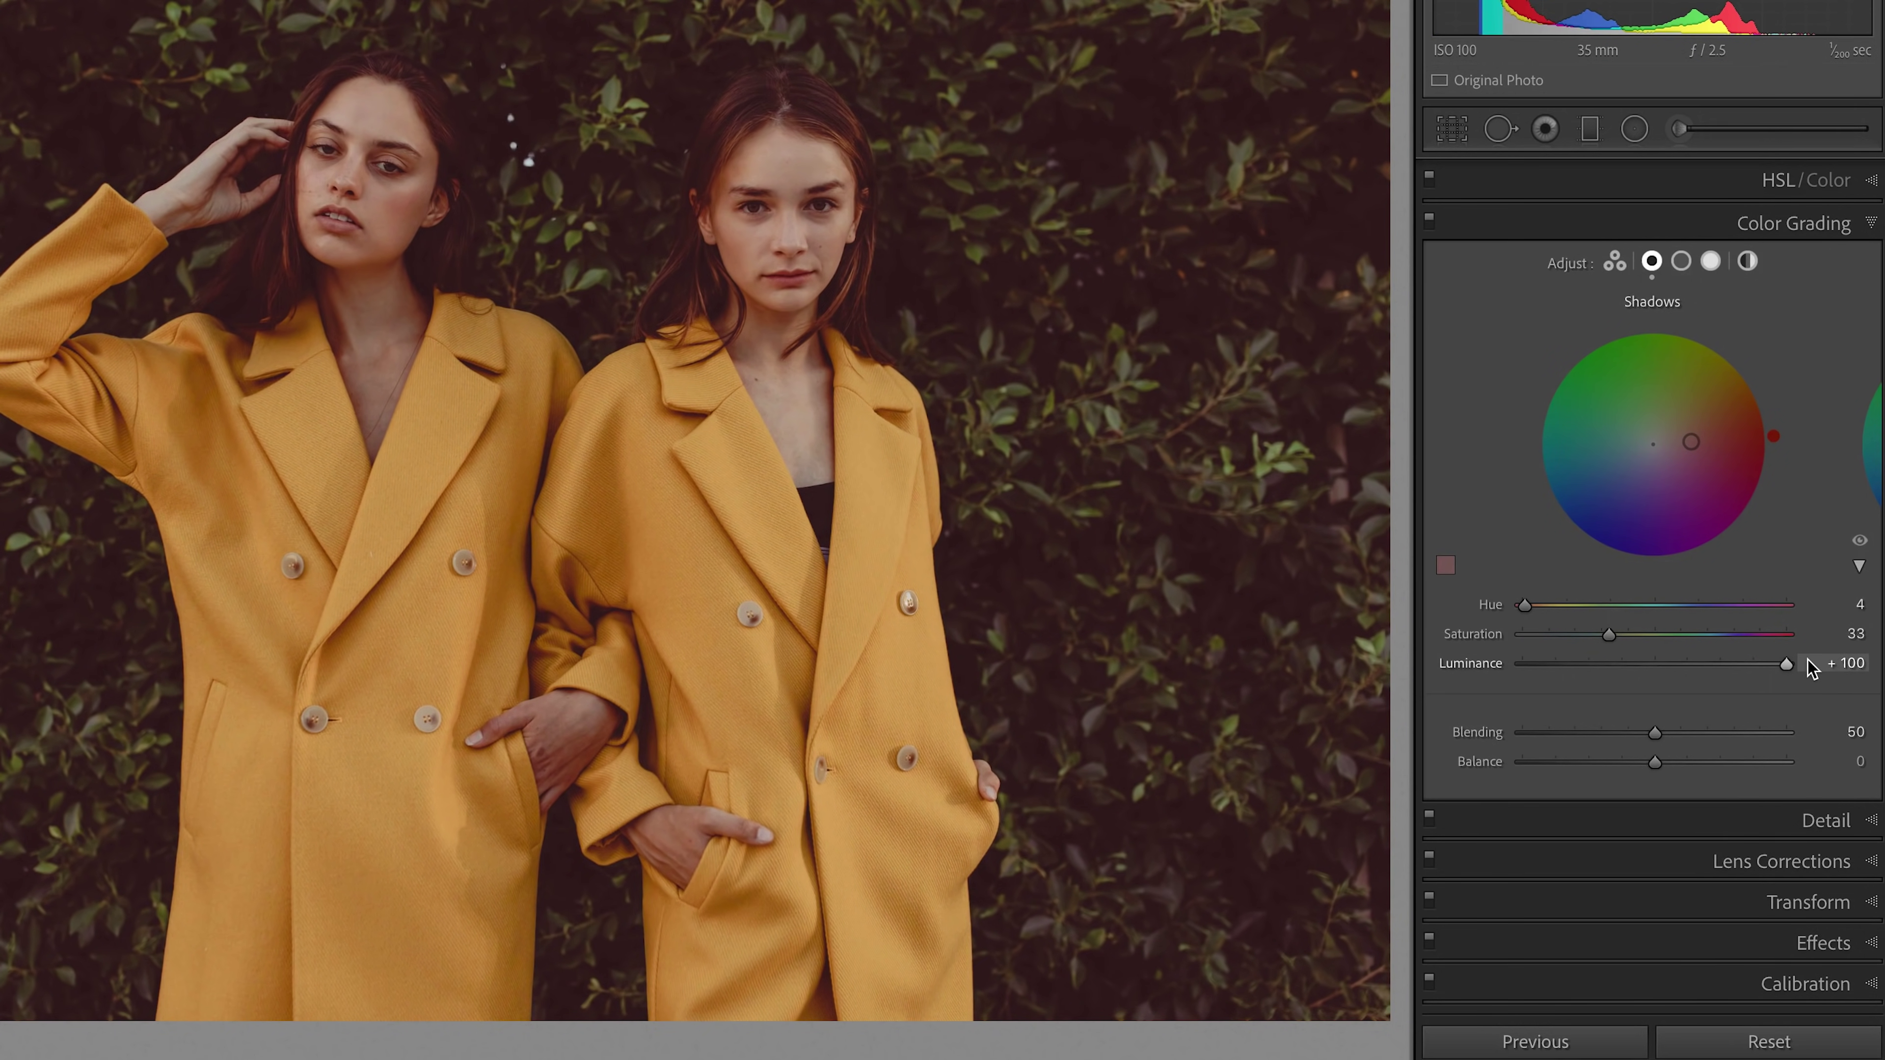
{"action": "left_click_drag", "start_coordinate": [1772, 663], "coordinate": [1678, 664]}
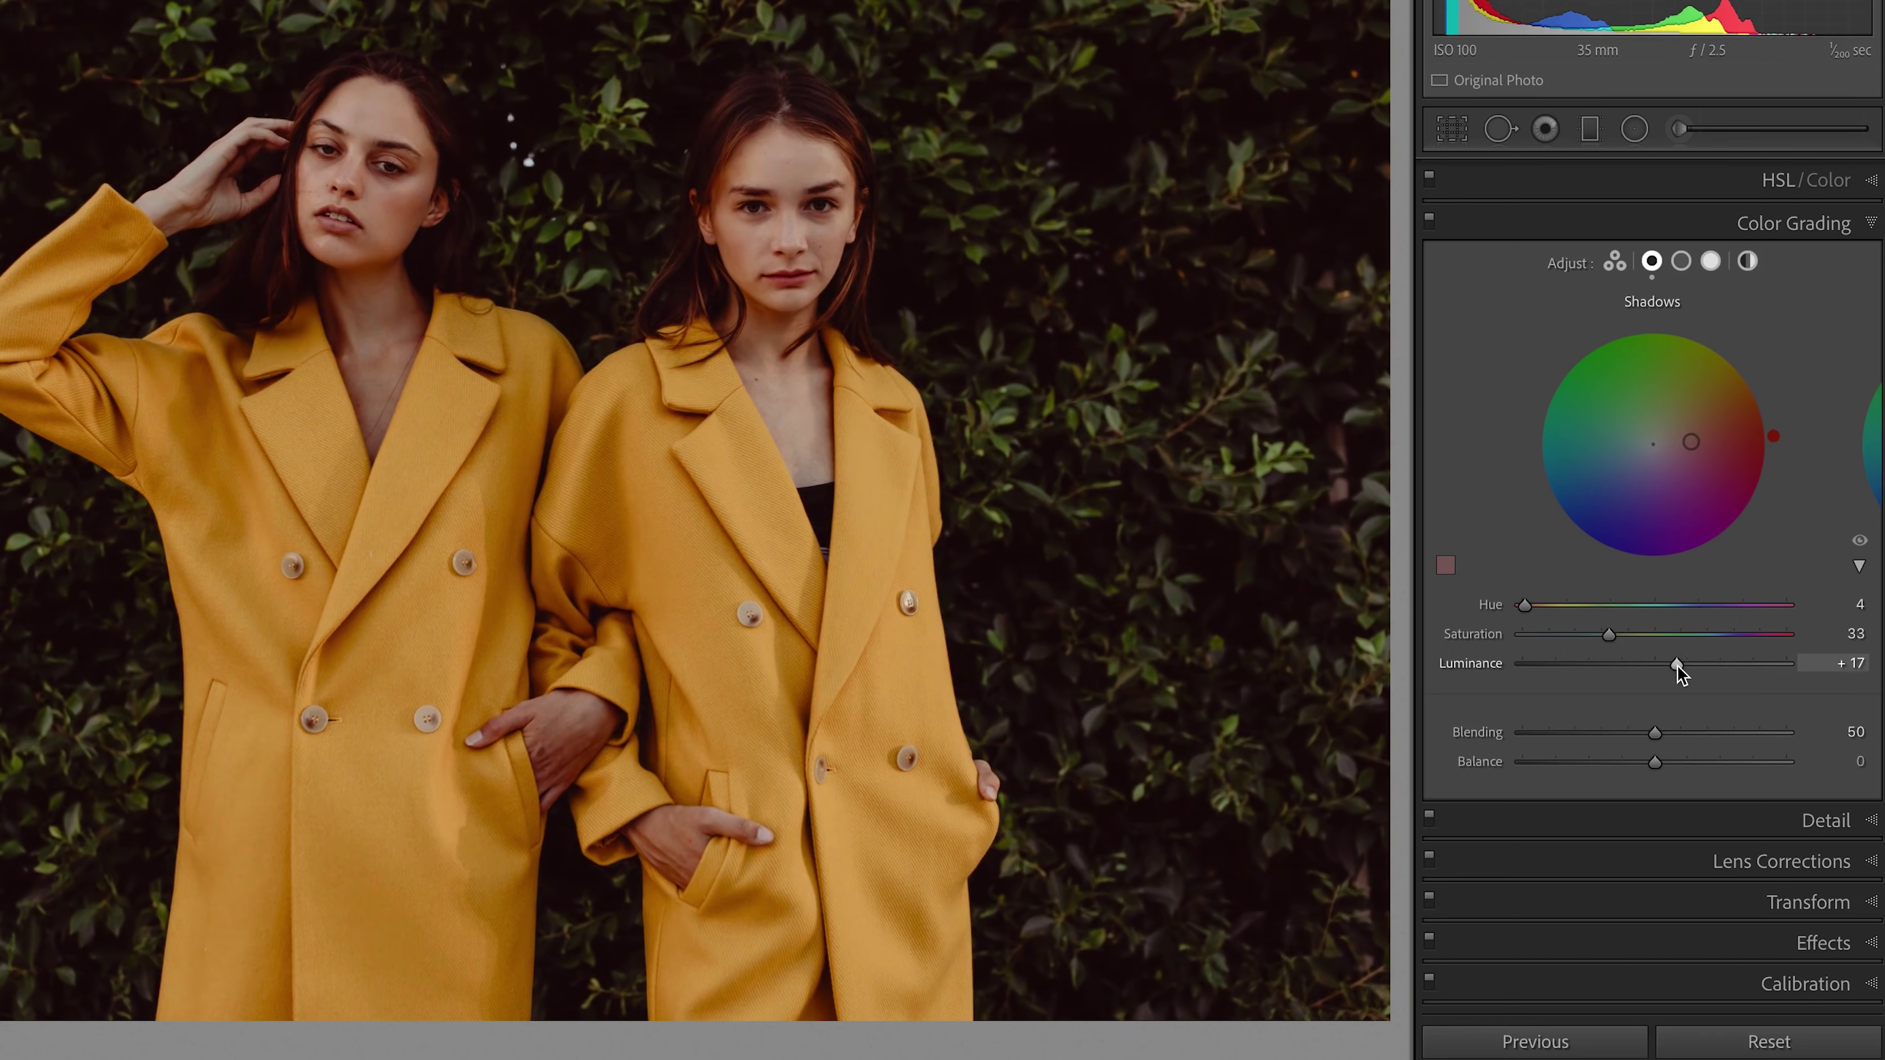
{"action": "double_click", "coordinate": [1615, 666]}
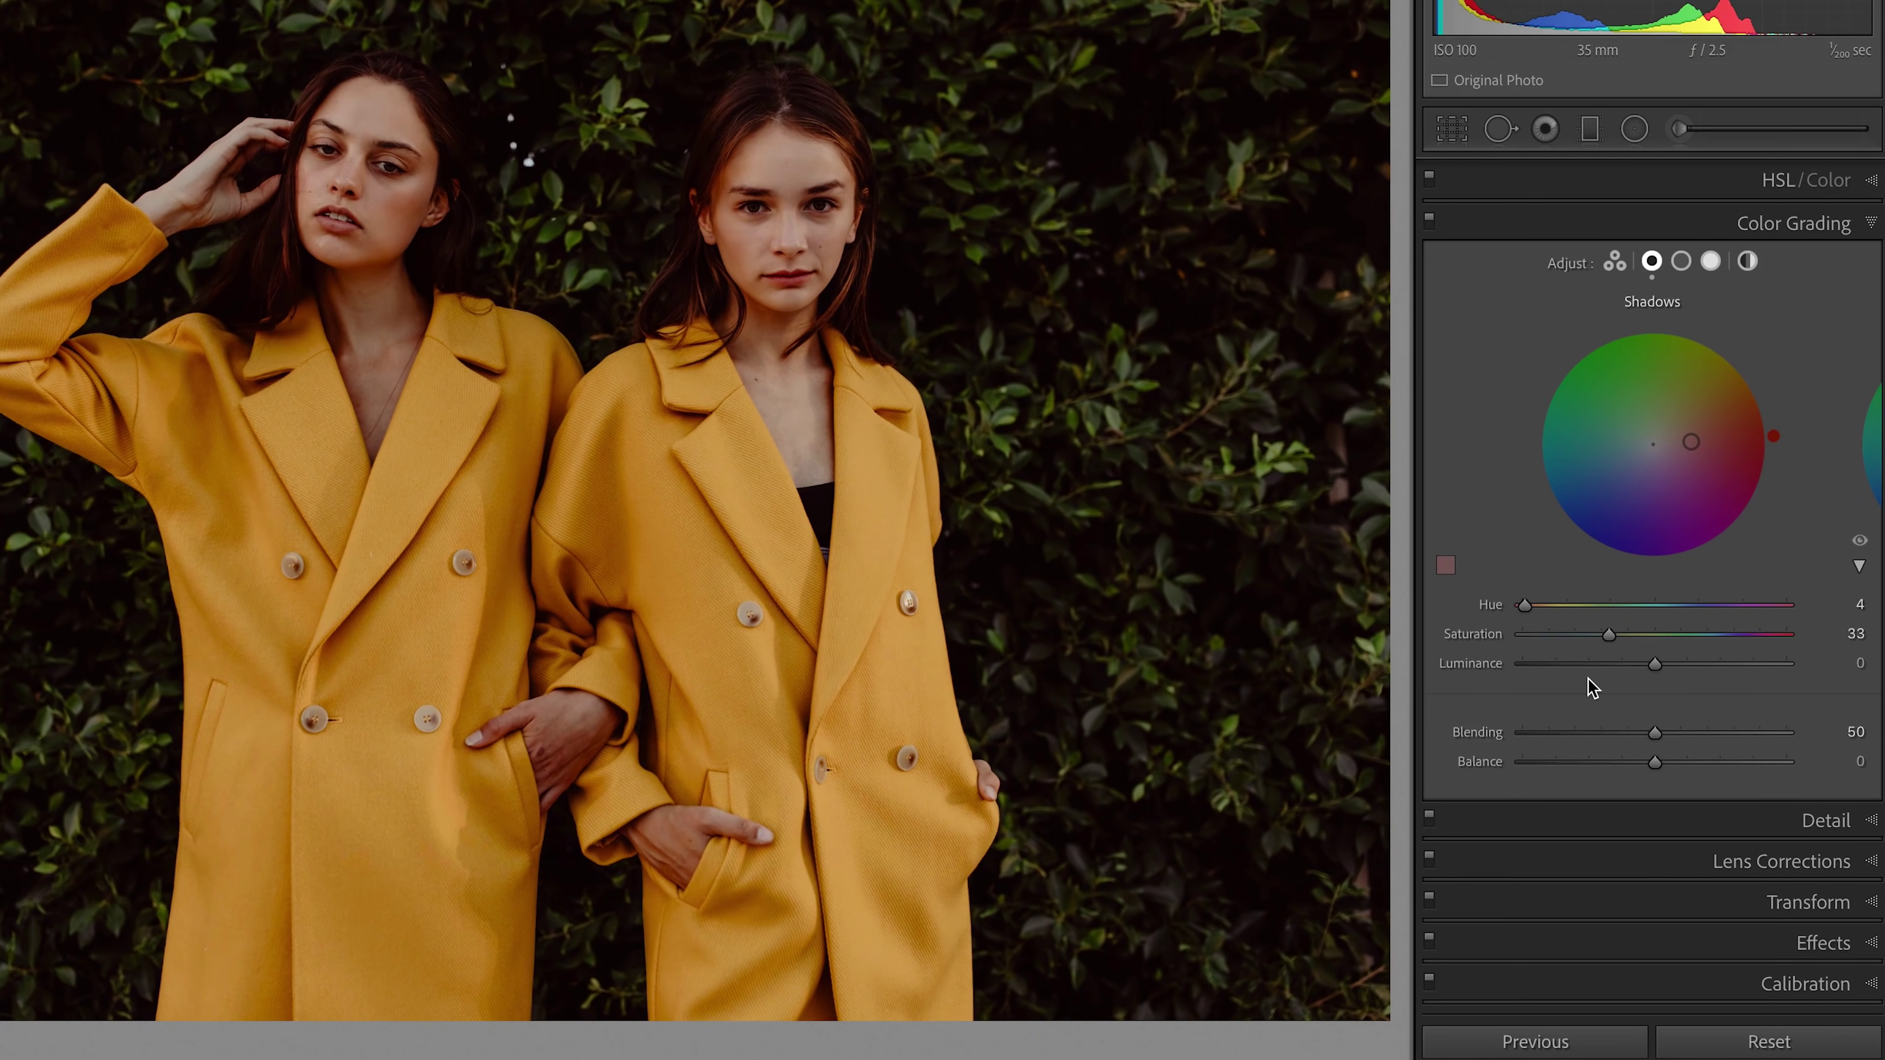
Compare the photo with the shadow grading switched off and back on
{"action": "left_click", "coordinate": [1859, 545]}
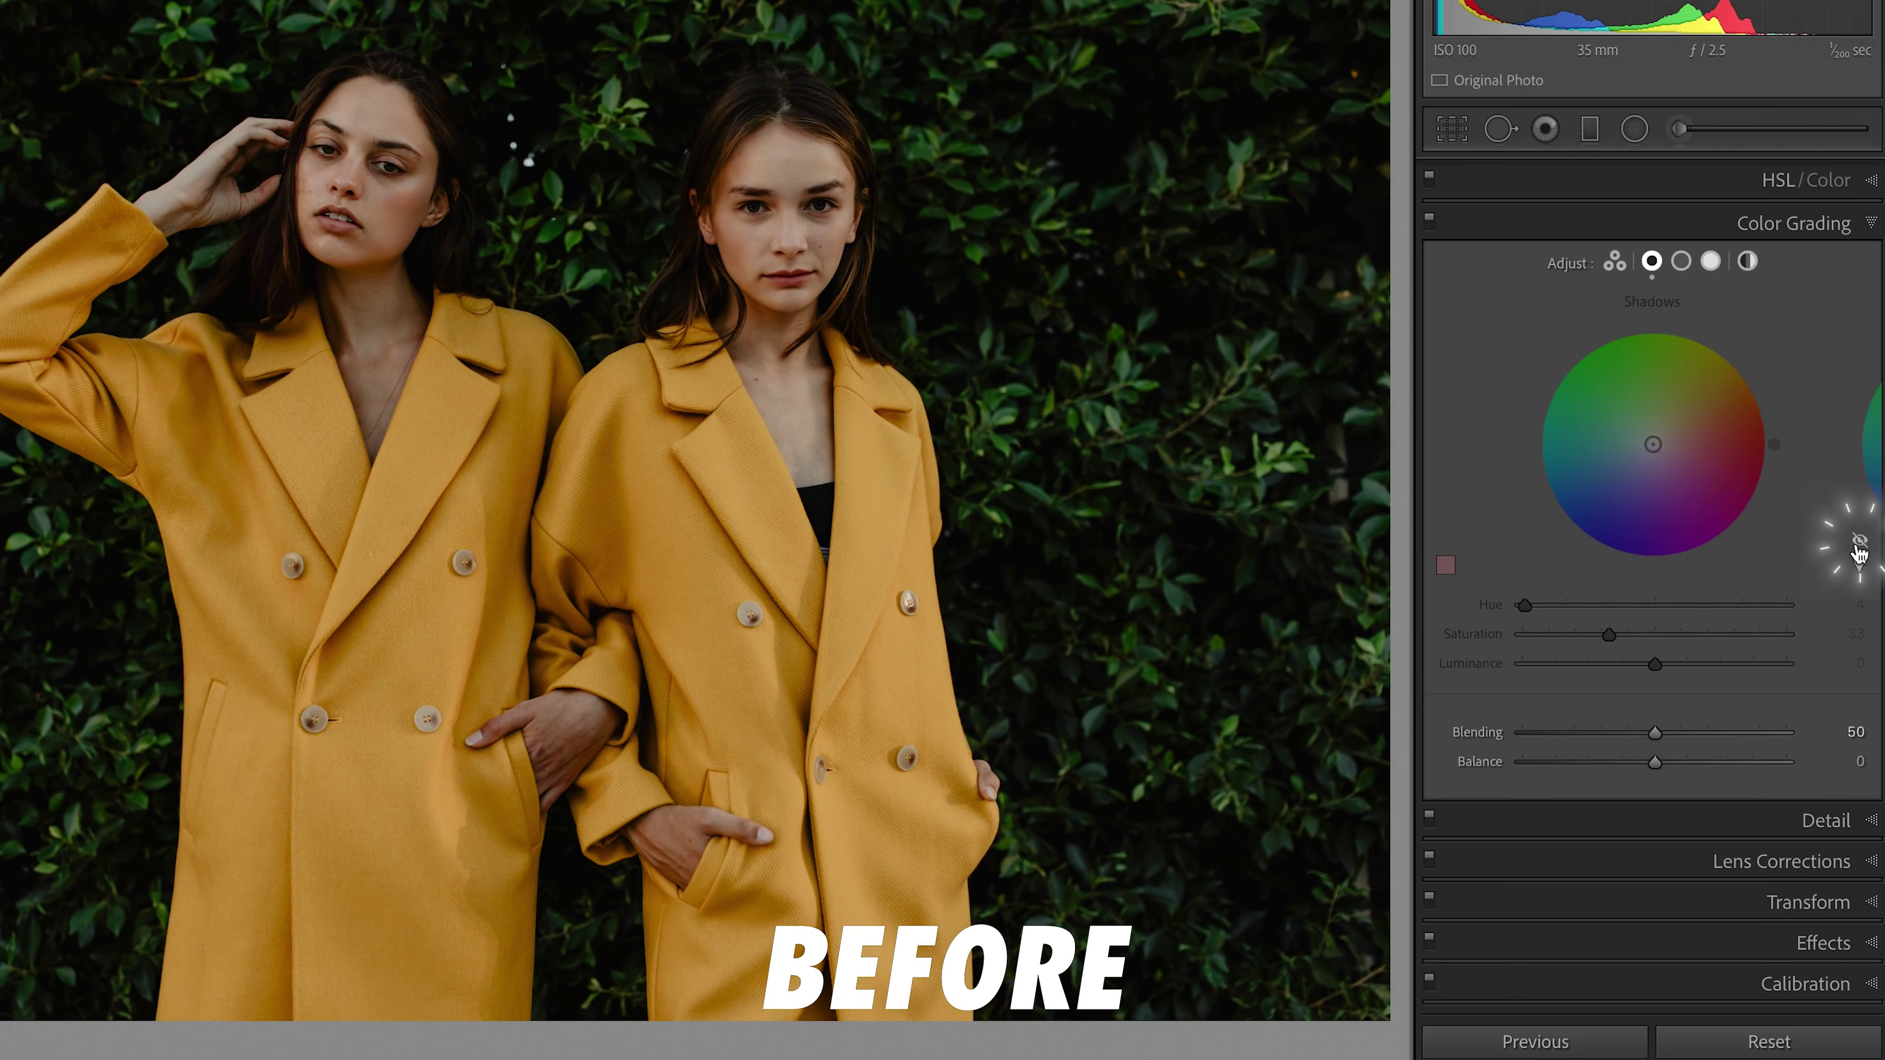
{"action": "left_click", "coordinate": [1859, 545]}
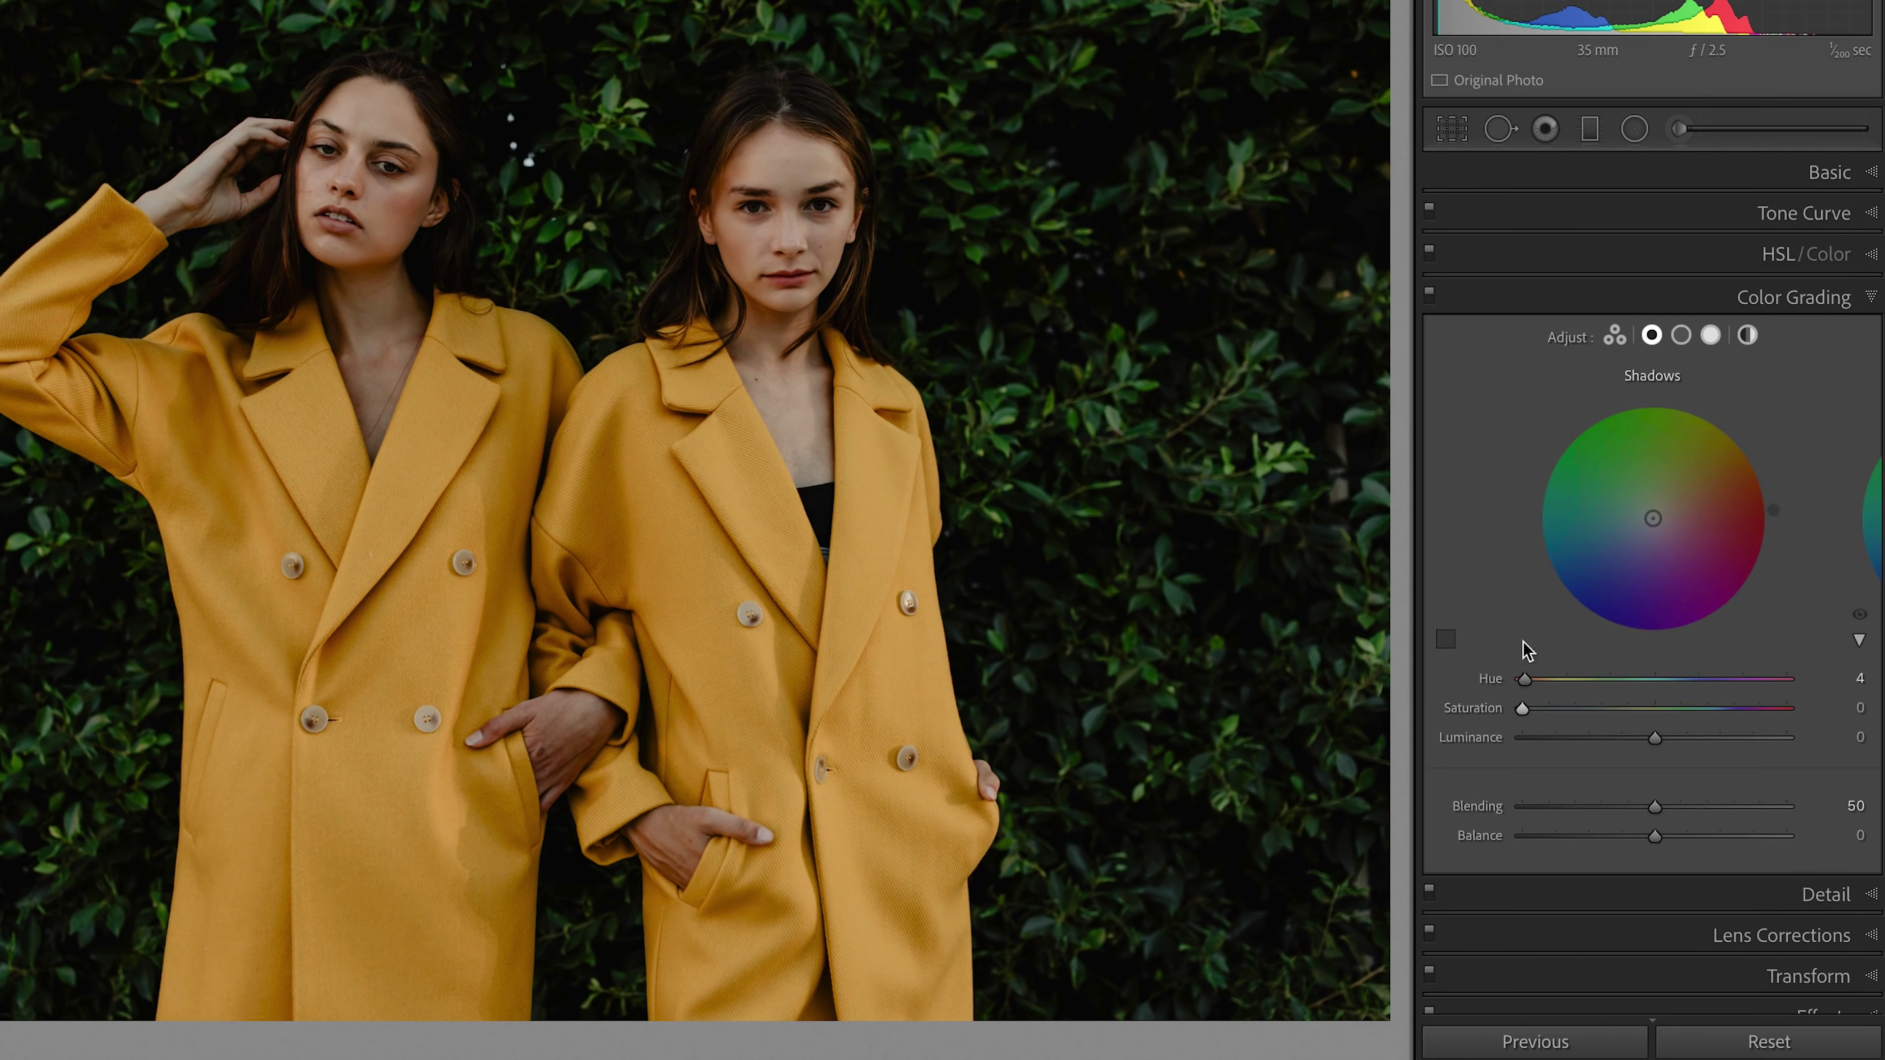
Convert the photo to black and white and raise the shadow tint's saturation to 55
{"action": "left_click", "coordinate": [1866, 178]}
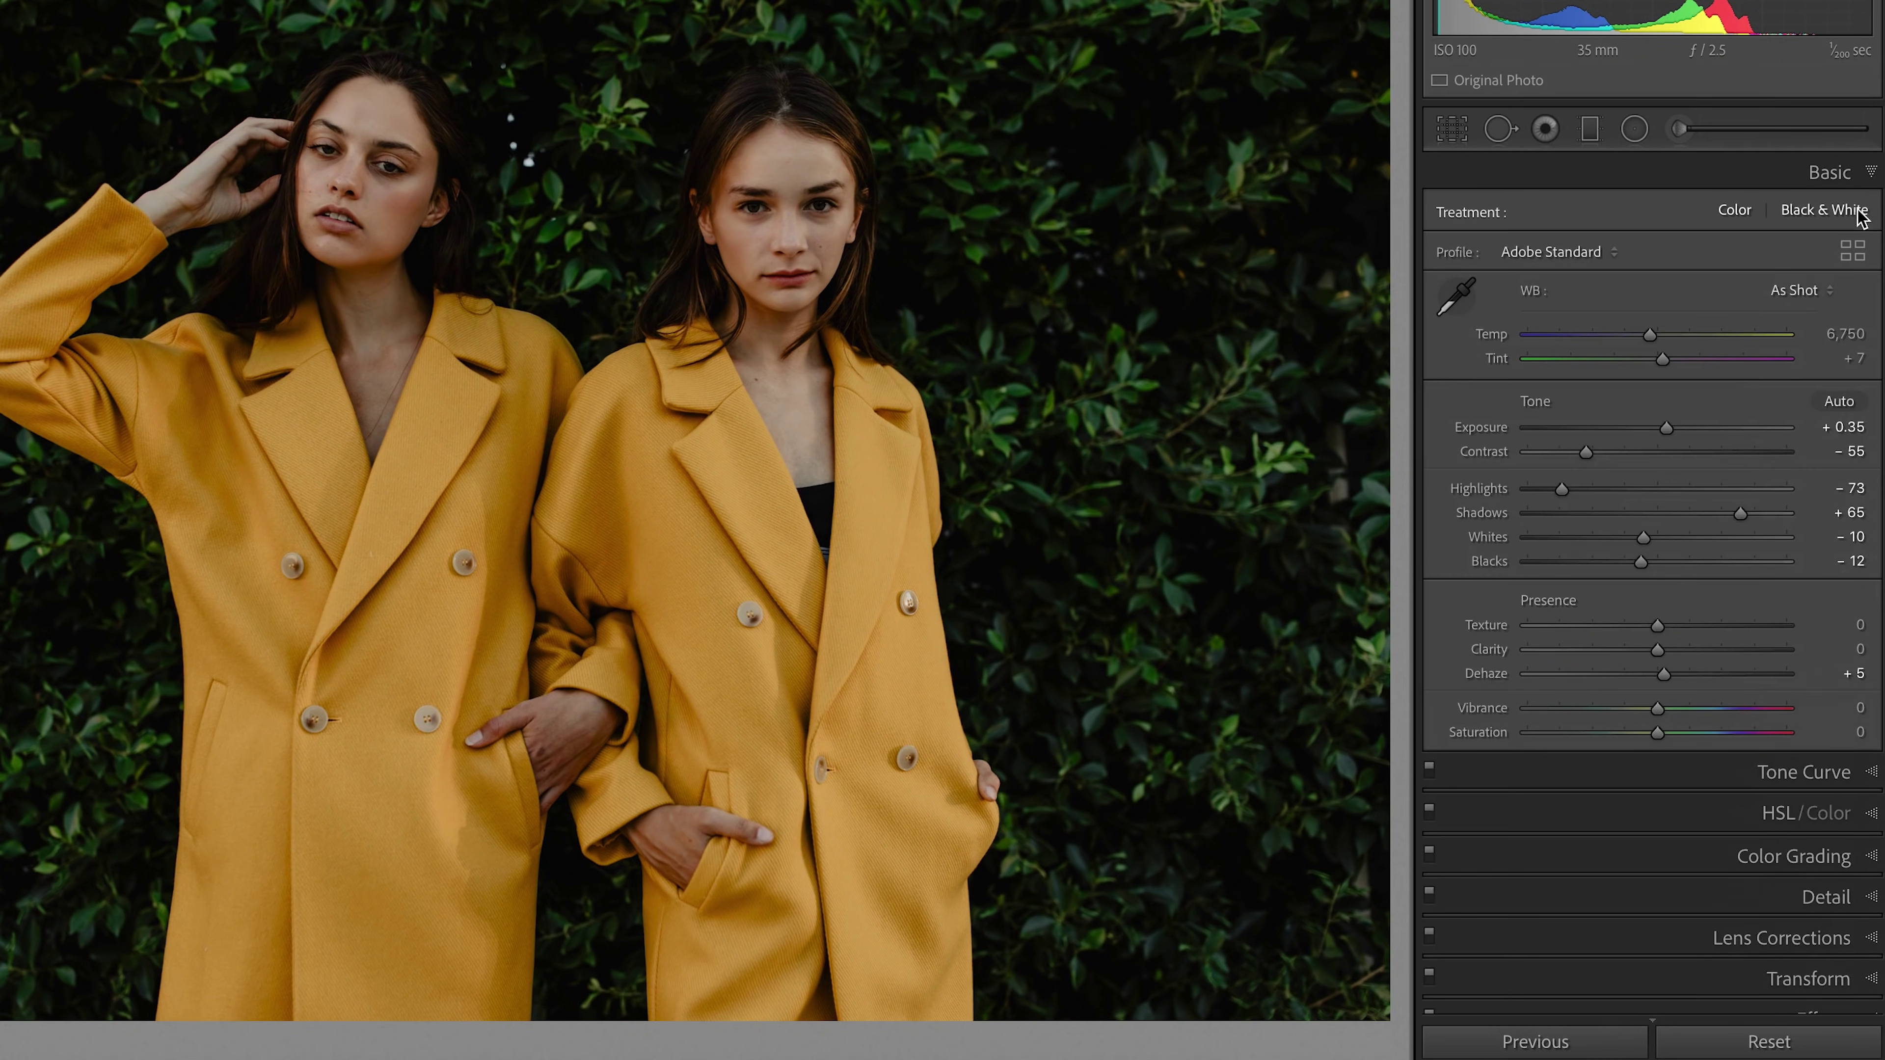
{"action": "left_click", "coordinate": [1857, 211]}
{"action": "left_click", "coordinate": [1867, 173]}
{"action": "left_click", "coordinate": [1871, 299]}
{"action": "left_click_drag", "start_coordinate": [1530, 713], "coordinate": [1674, 721]}
Try the grading's Blending at lower values and at 100, and restore it to 50
{"action": "scroll", "coordinate": [1662, 750], "scroll_direction": "down", "scroll_amount": 1}
{"action": "left_click_drag", "start_coordinate": [1655, 787], "coordinate": [1606, 792]}
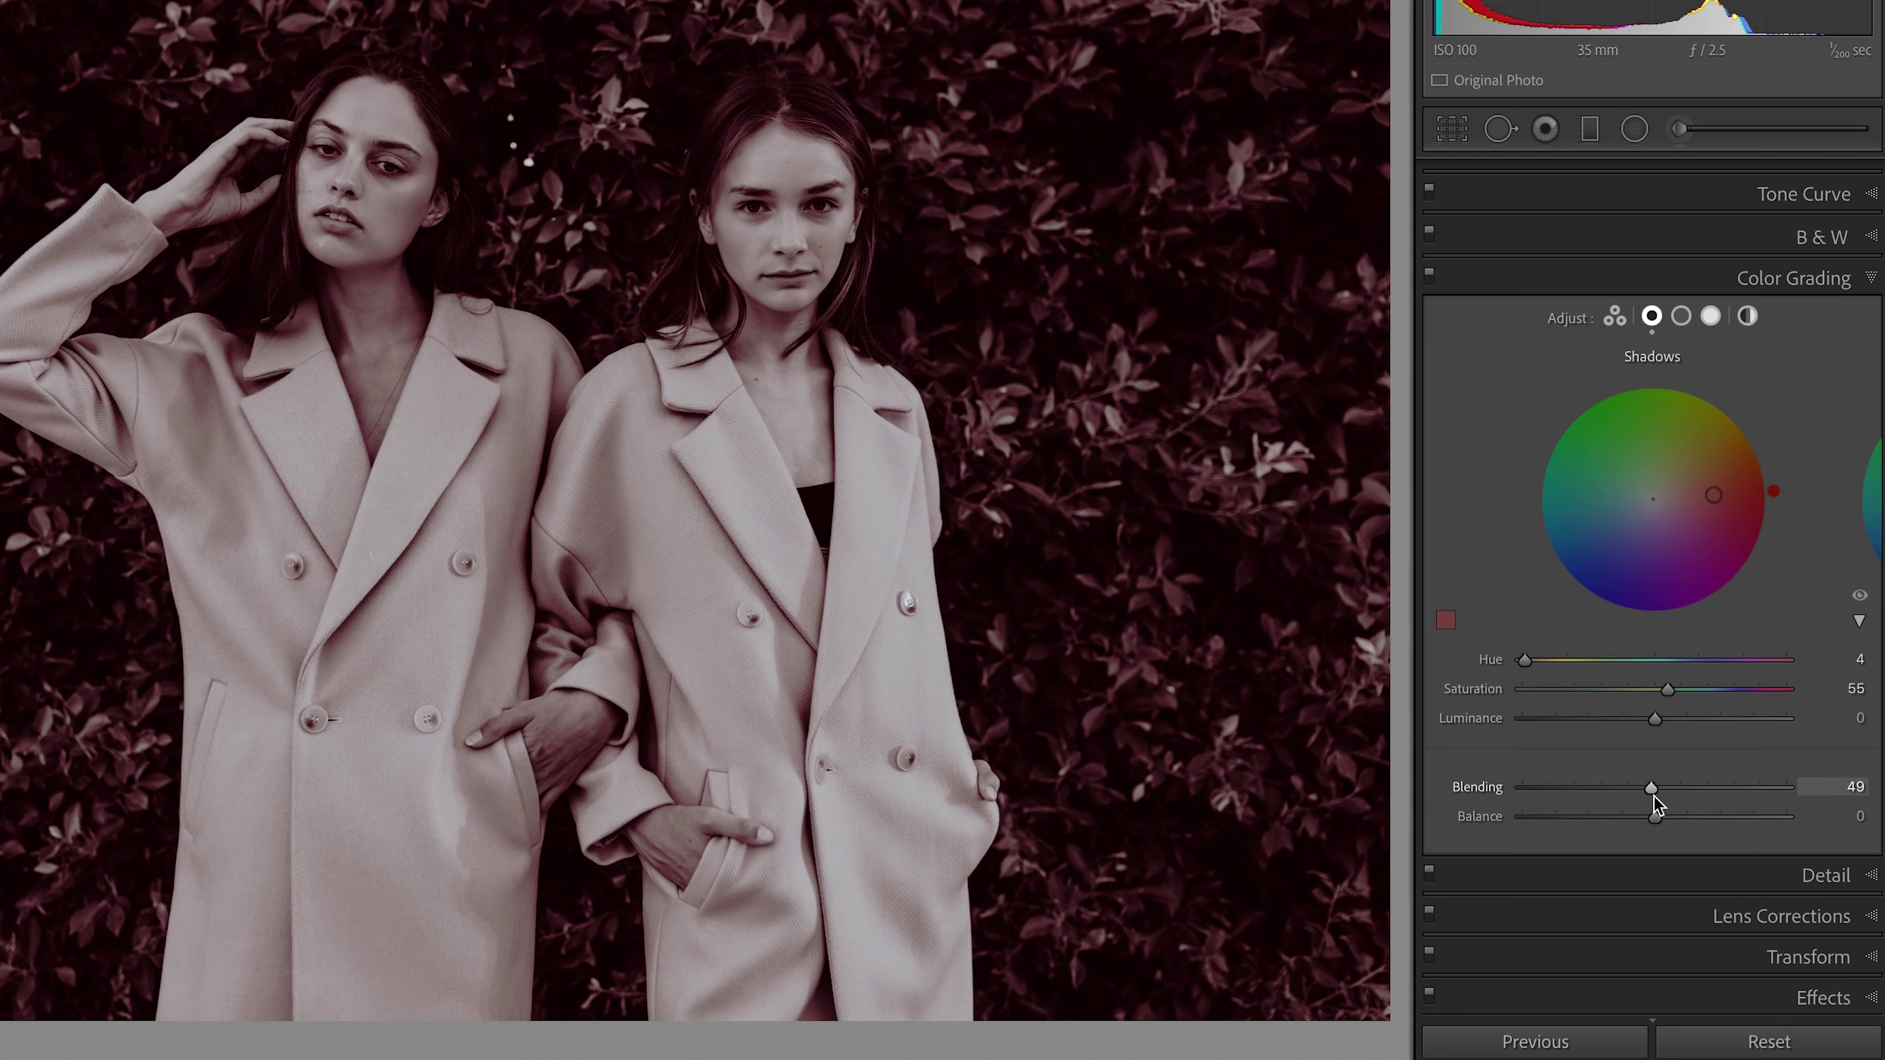
{"action": "left_click_drag", "start_coordinate": [1772, 797], "coordinate": [1795, 797]}
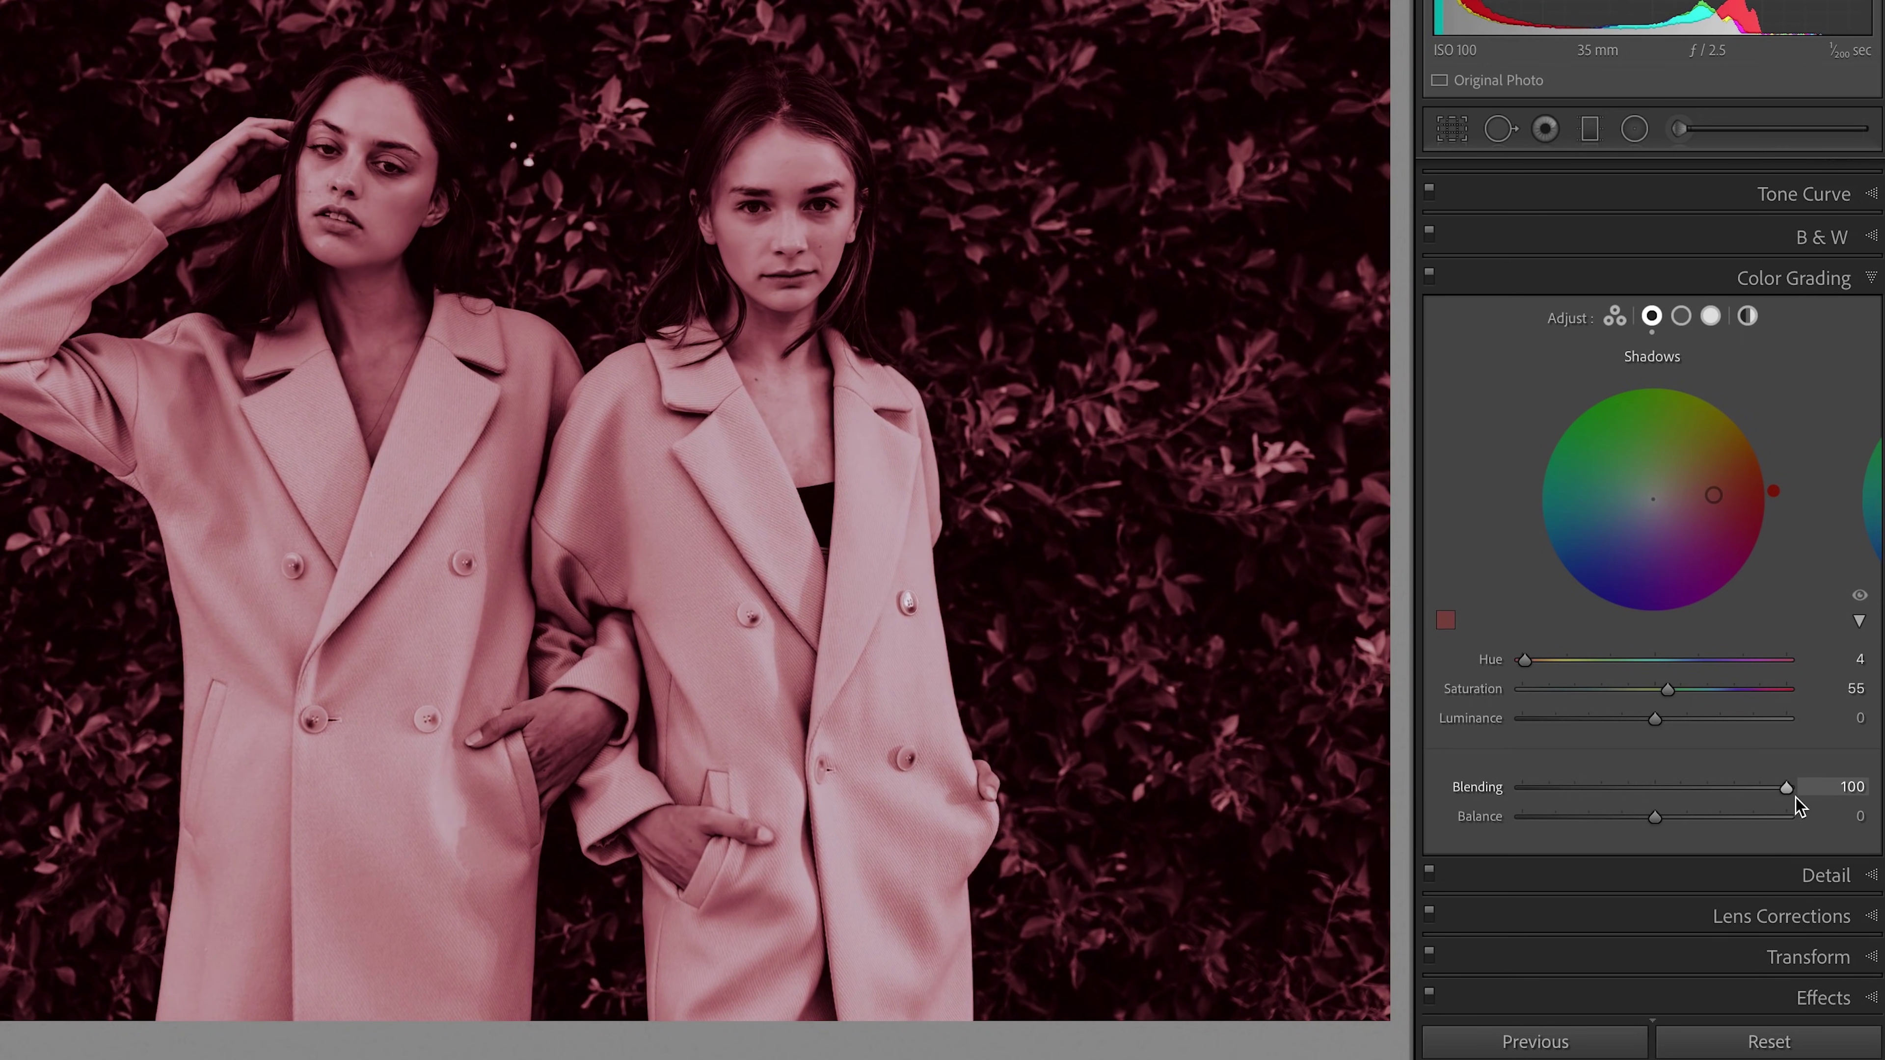
{"action": "left_click", "coordinate": [1847, 789]}
{"action": "type", "text": "50"}
{"action": "key", "text": "Return"}
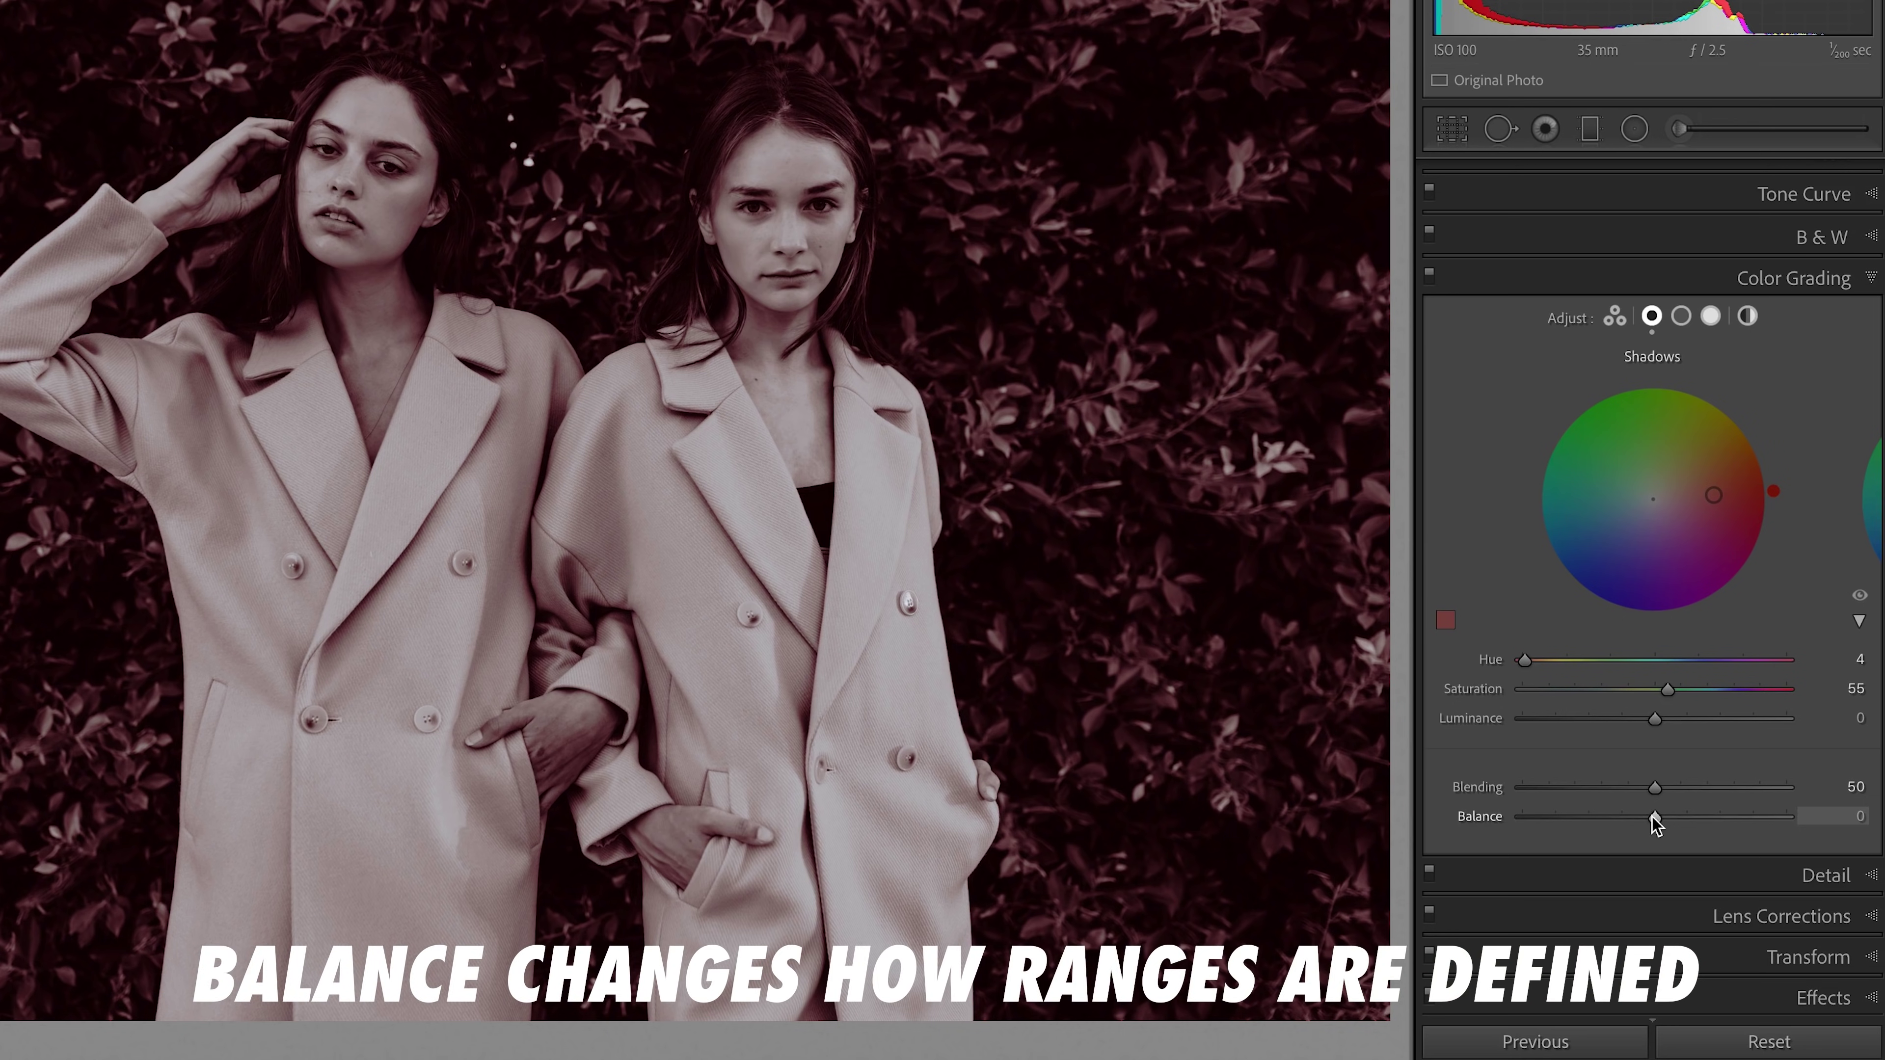
Lower the grading's Balance to -100 and raise it again to compare the tonal ranges
{"action": "left_click_drag", "start_coordinate": [1651, 816], "coordinate": [1491, 821]}
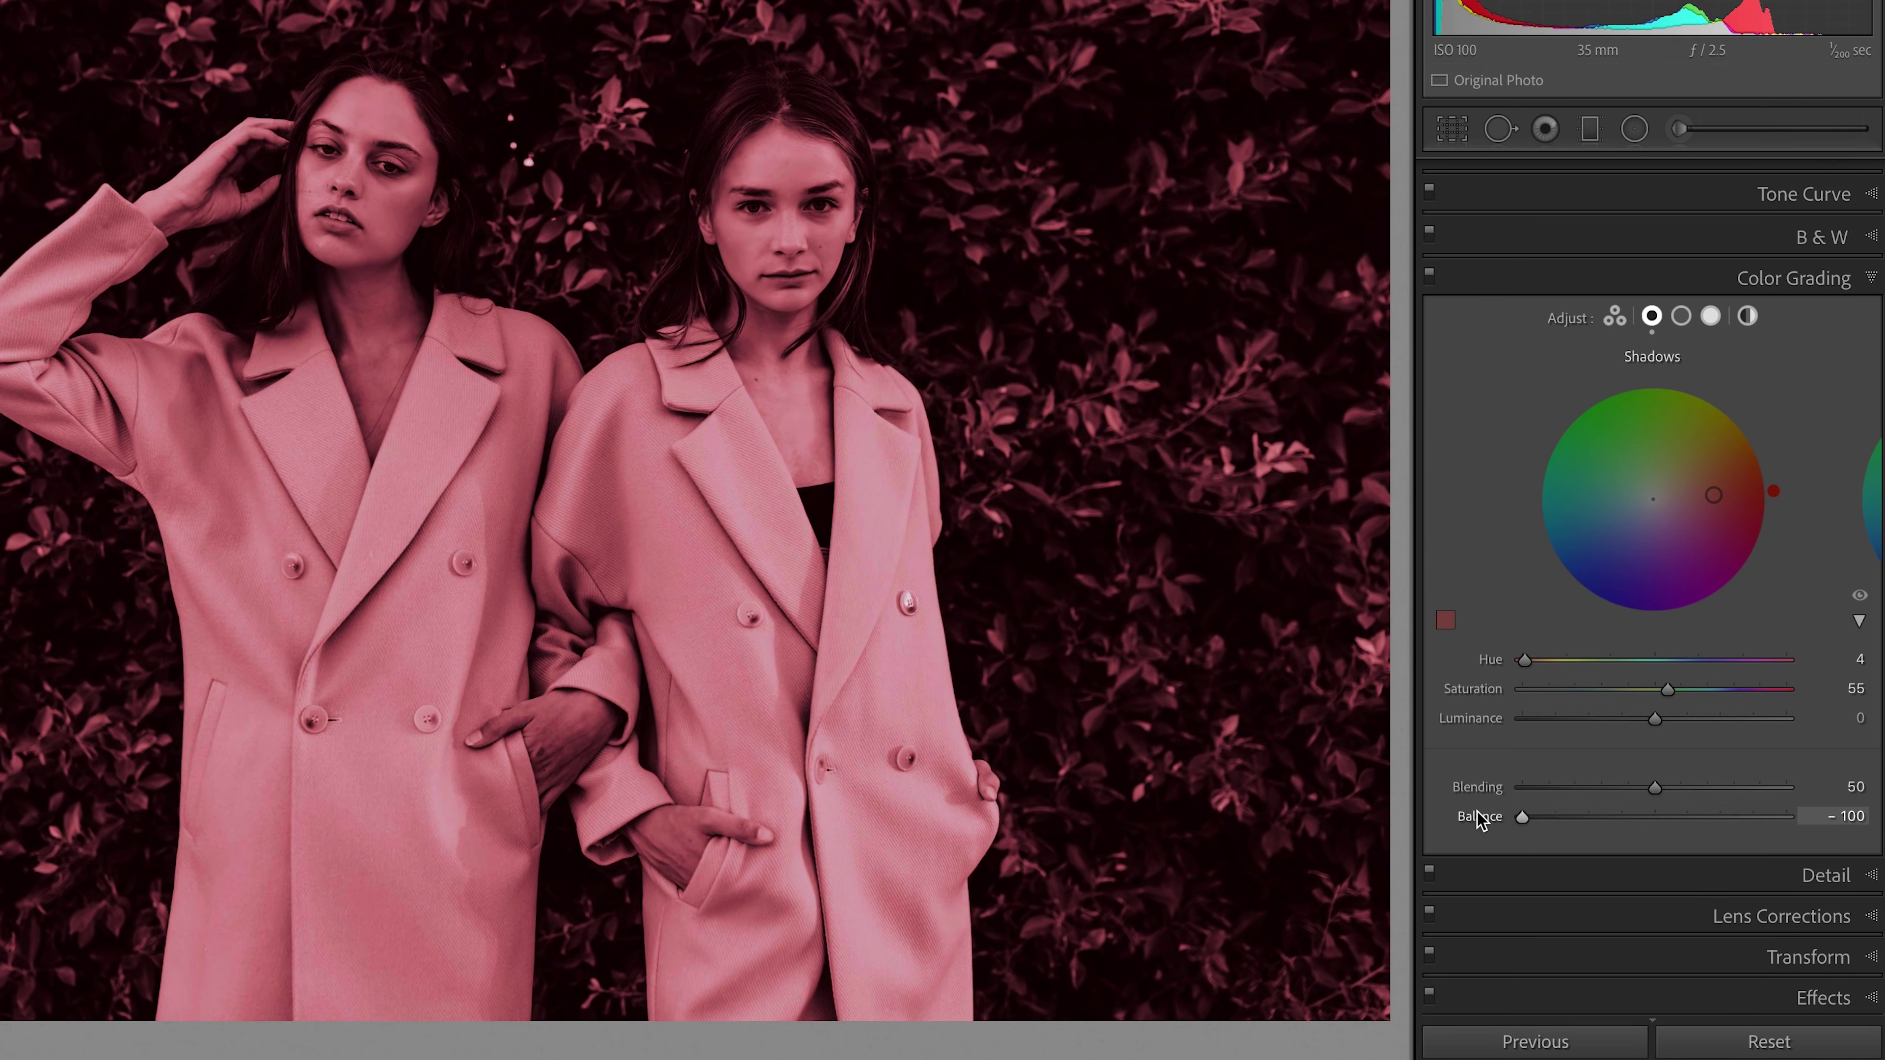
{"action": "left_click_drag", "start_coordinate": [1524, 817], "coordinate": [1697, 819]}
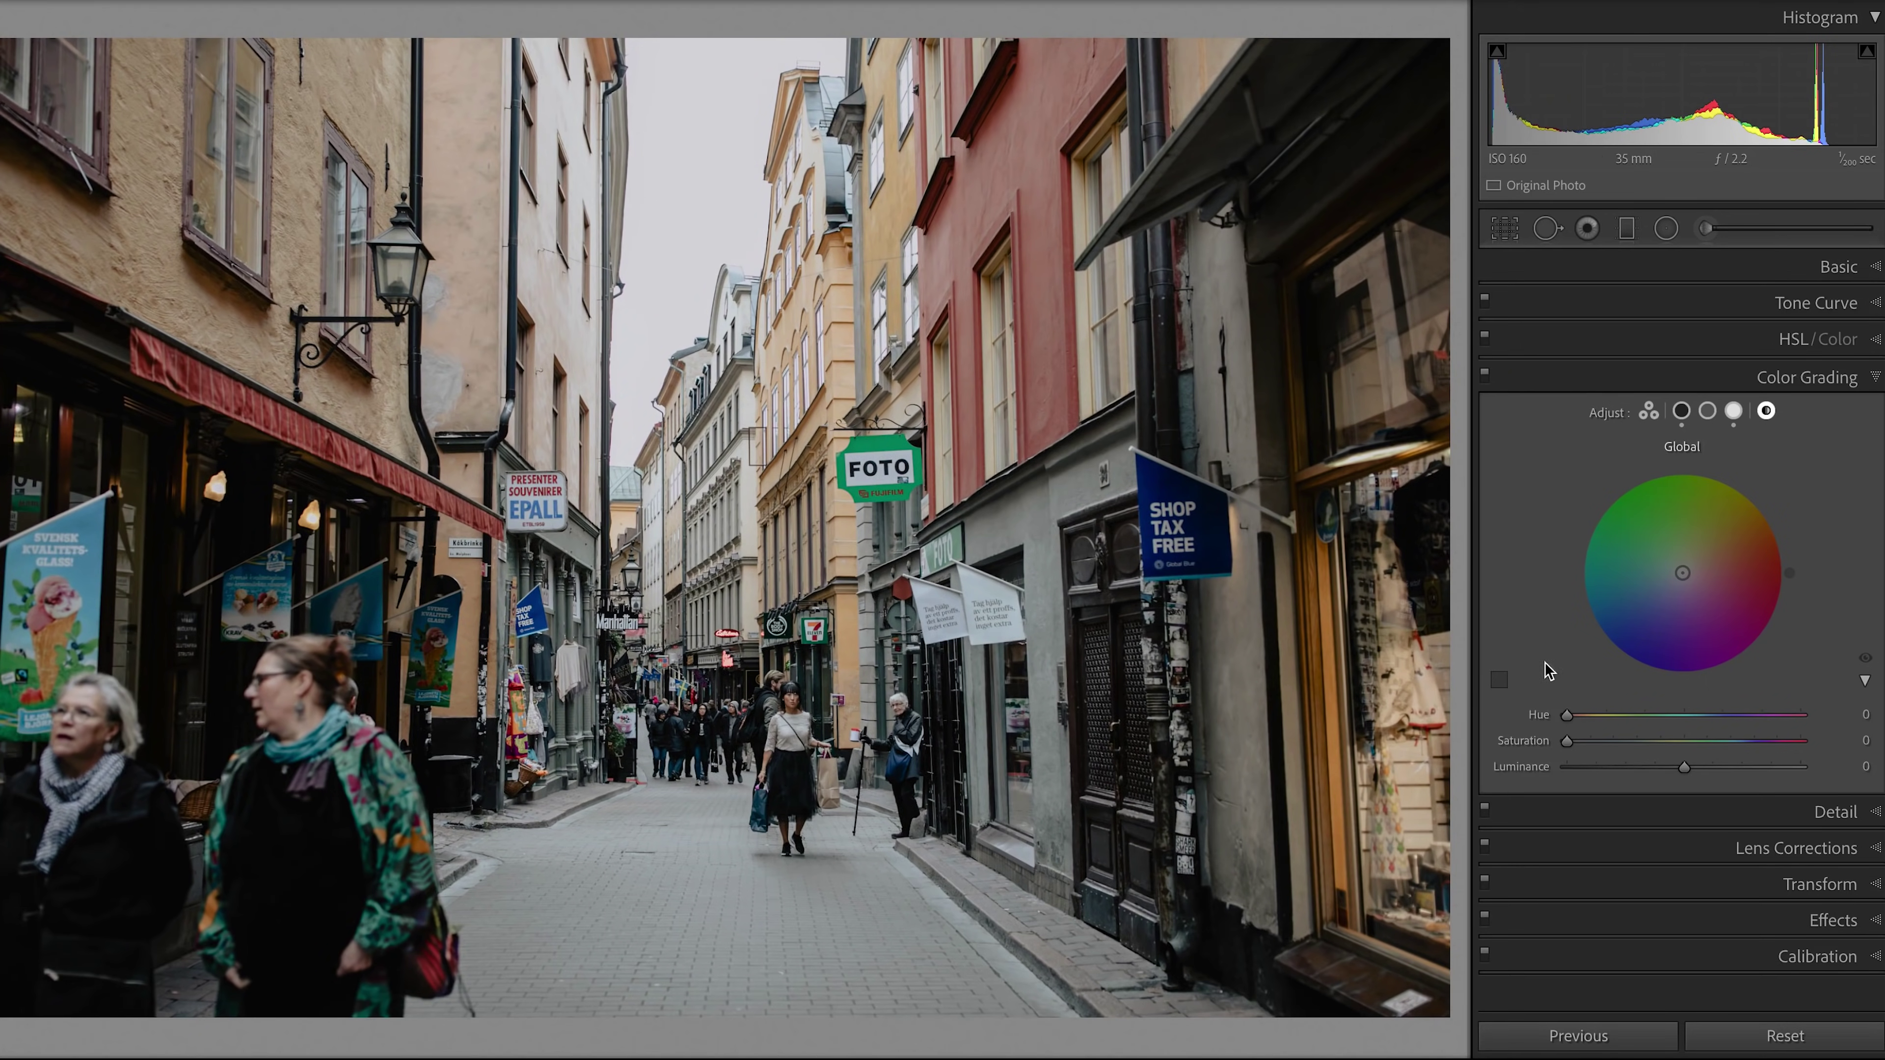
Tint the whole street photo teal at hue 165 and saturation 22, trying global luminance at -100 before restoring 0
{"action": "left_click_drag", "start_coordinate": [1684, 576], "coordinate": [1661, 566]}
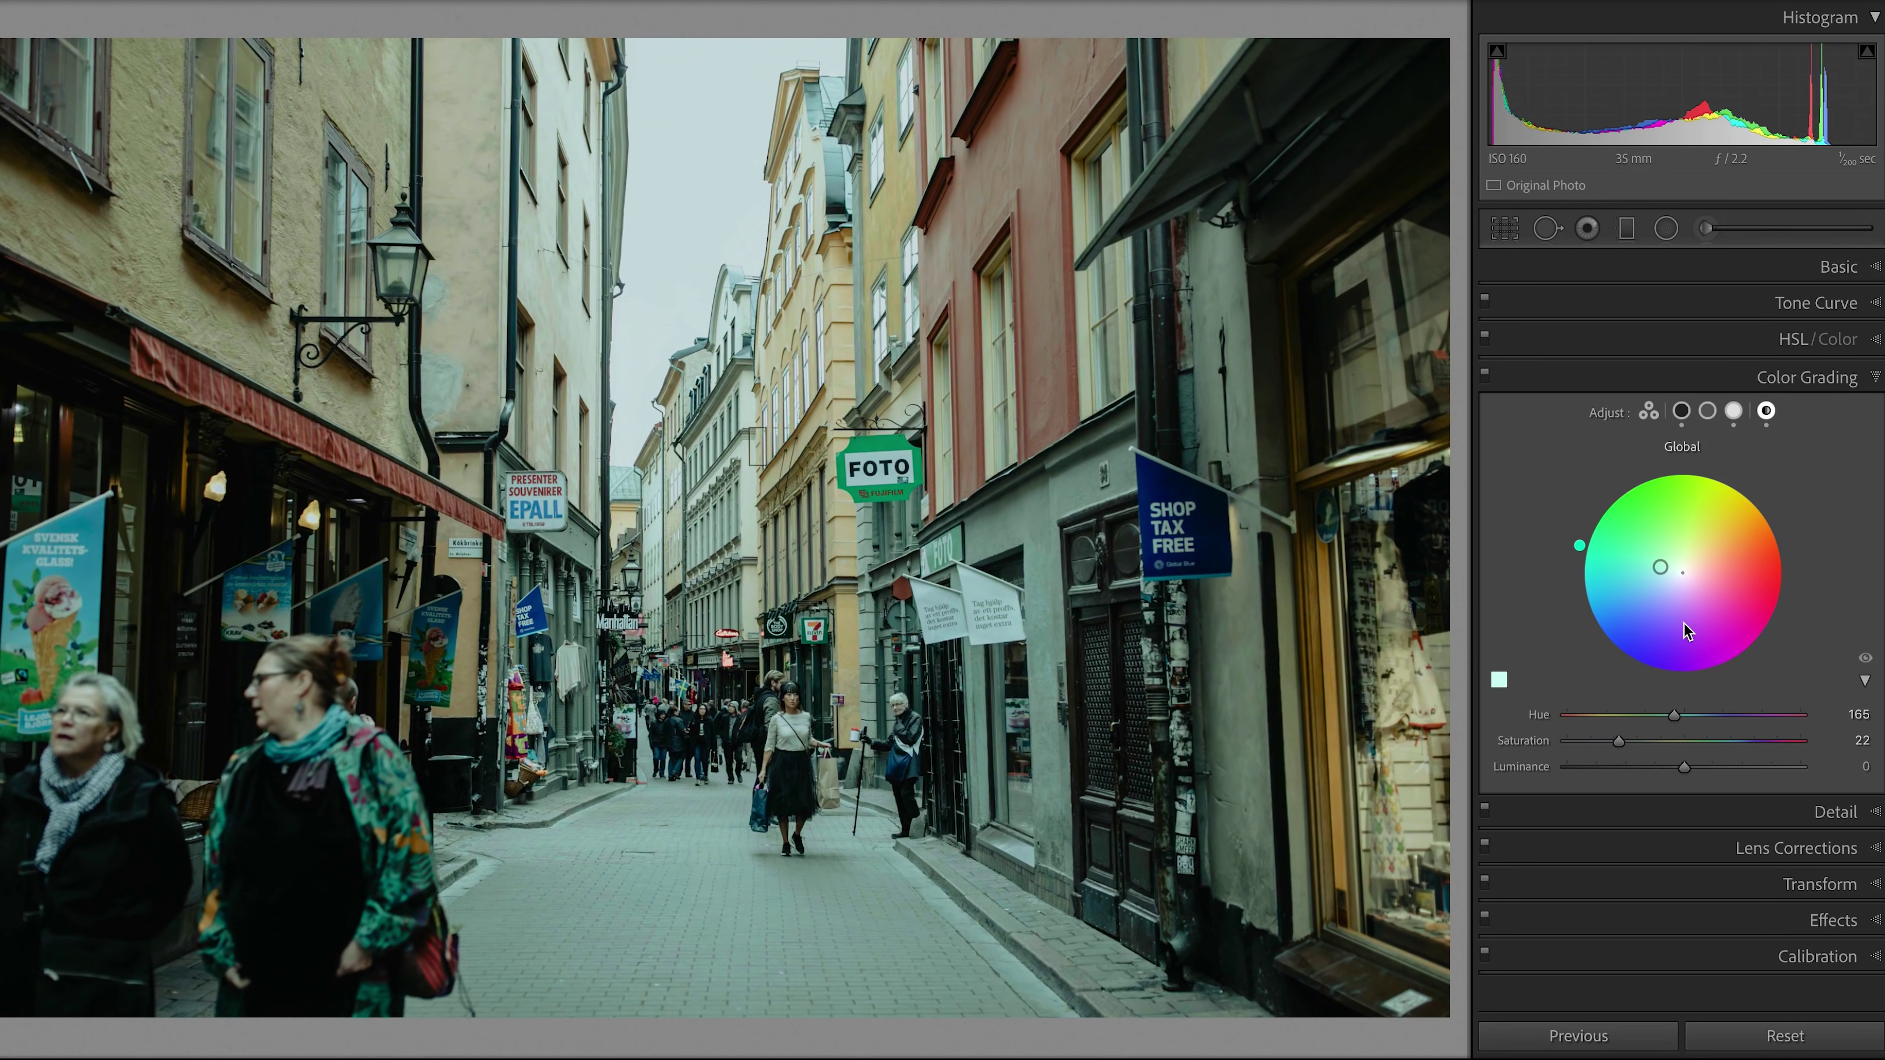
{"action": "left_click_drag", "start_coordinate": [1685, 767], "coordinate": [1531, 777]}
{"action": "left_click", "coordinate": [1856, 767]}
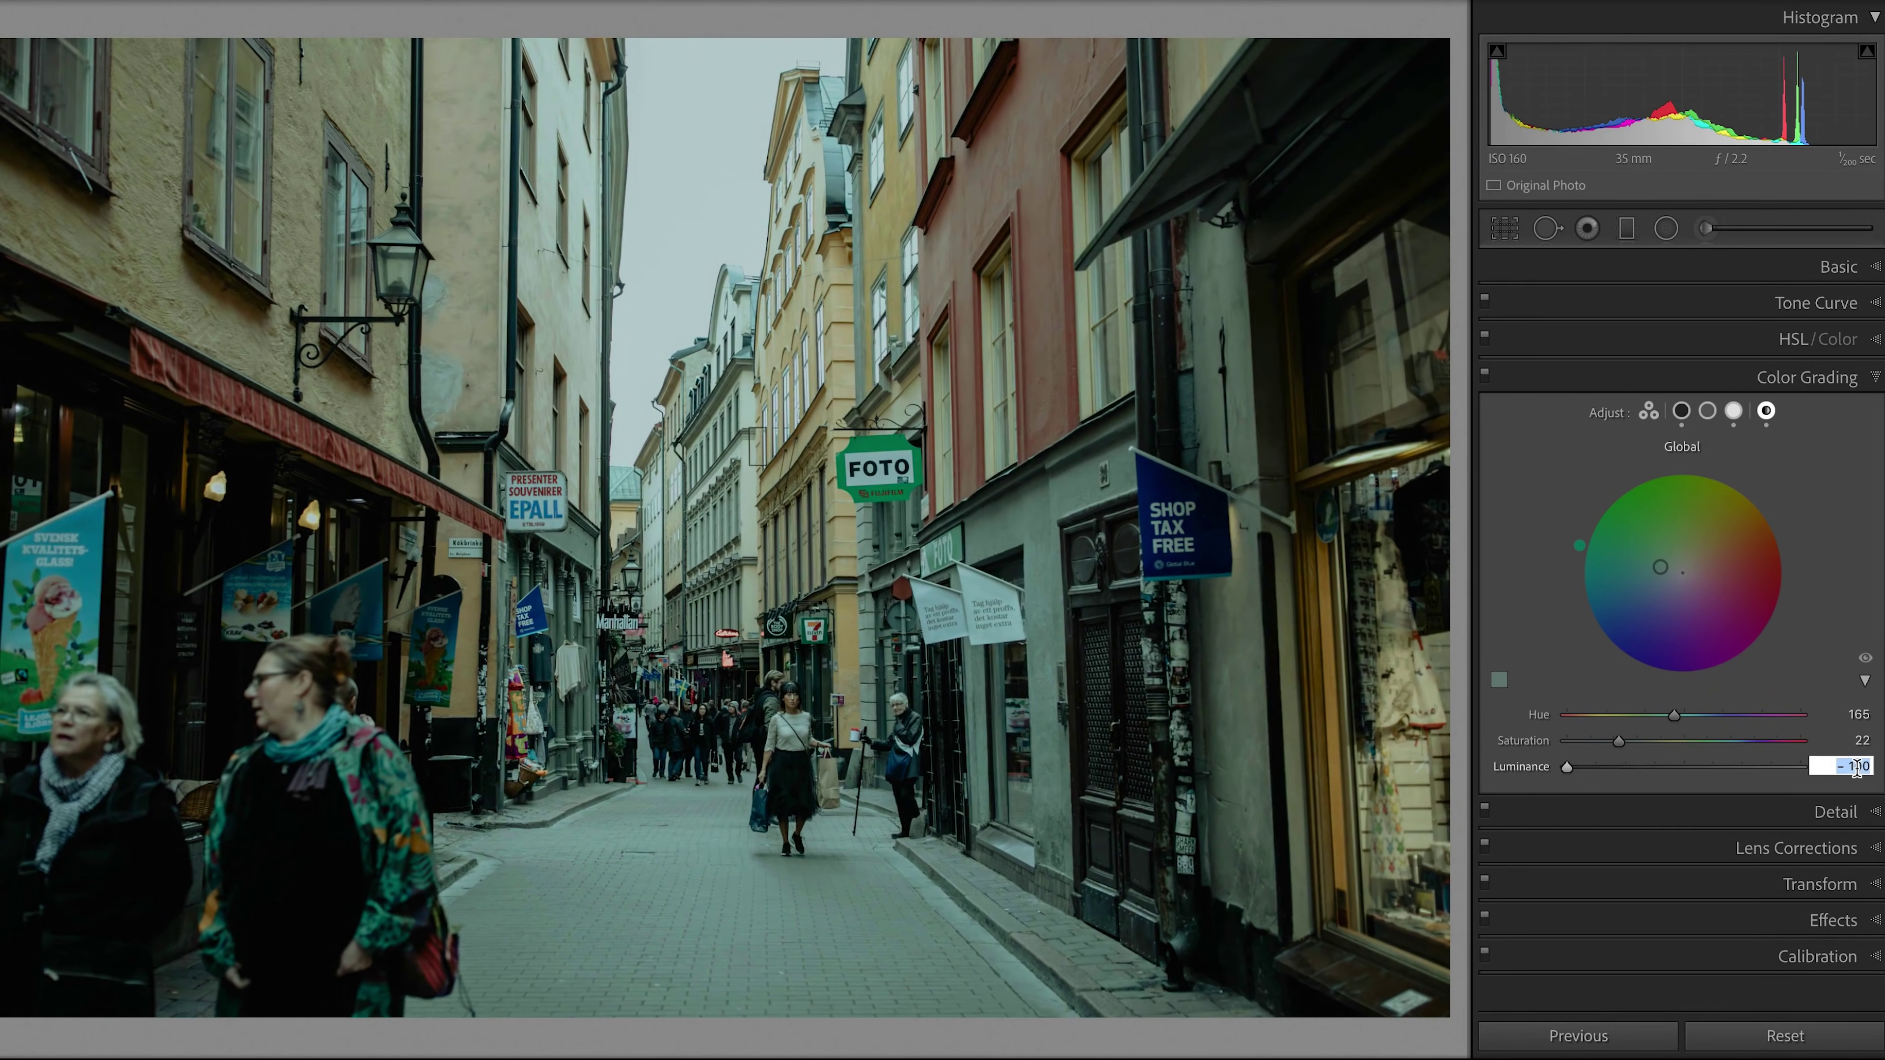
{"action": "type", "text": "0"}
{"action": "key", "text": "Return"}
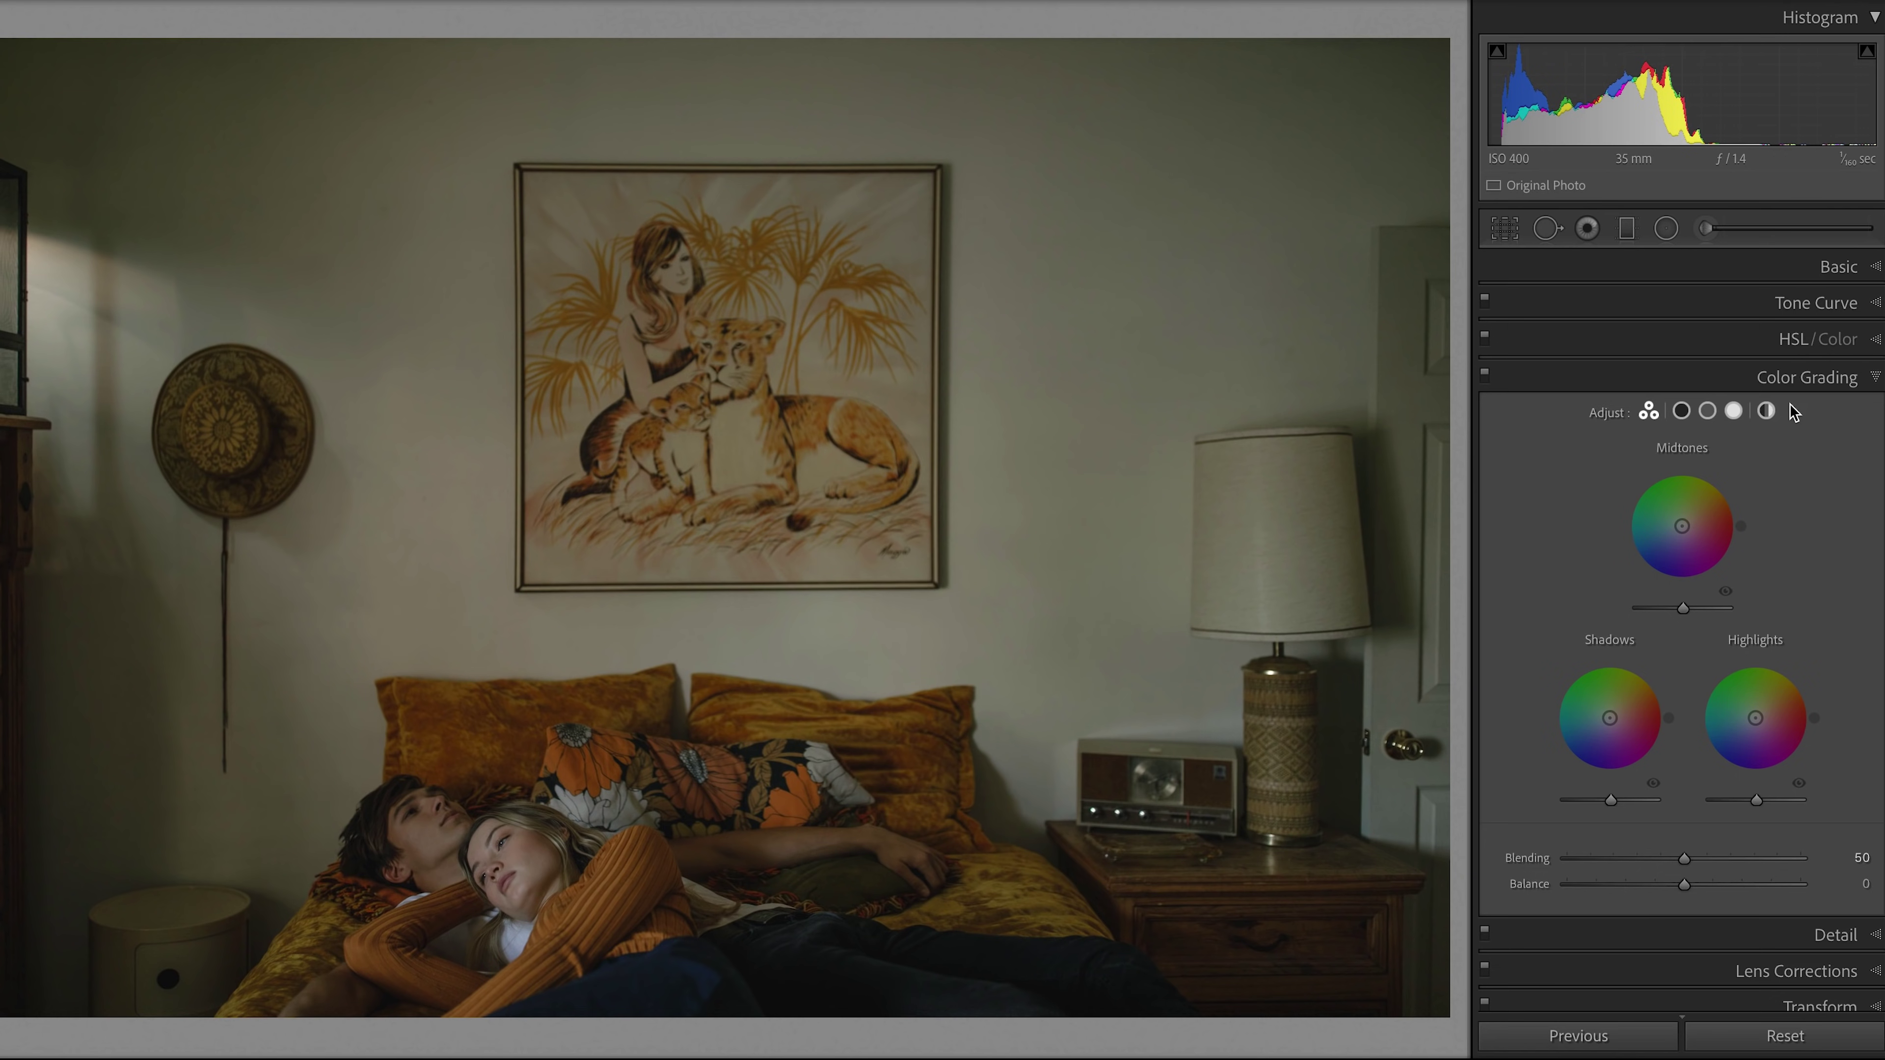
Tint the bedroom photo's shadows blue with hue 209 and saturation 25
{"action": "left_click", "coordinate": [1682, 412]}
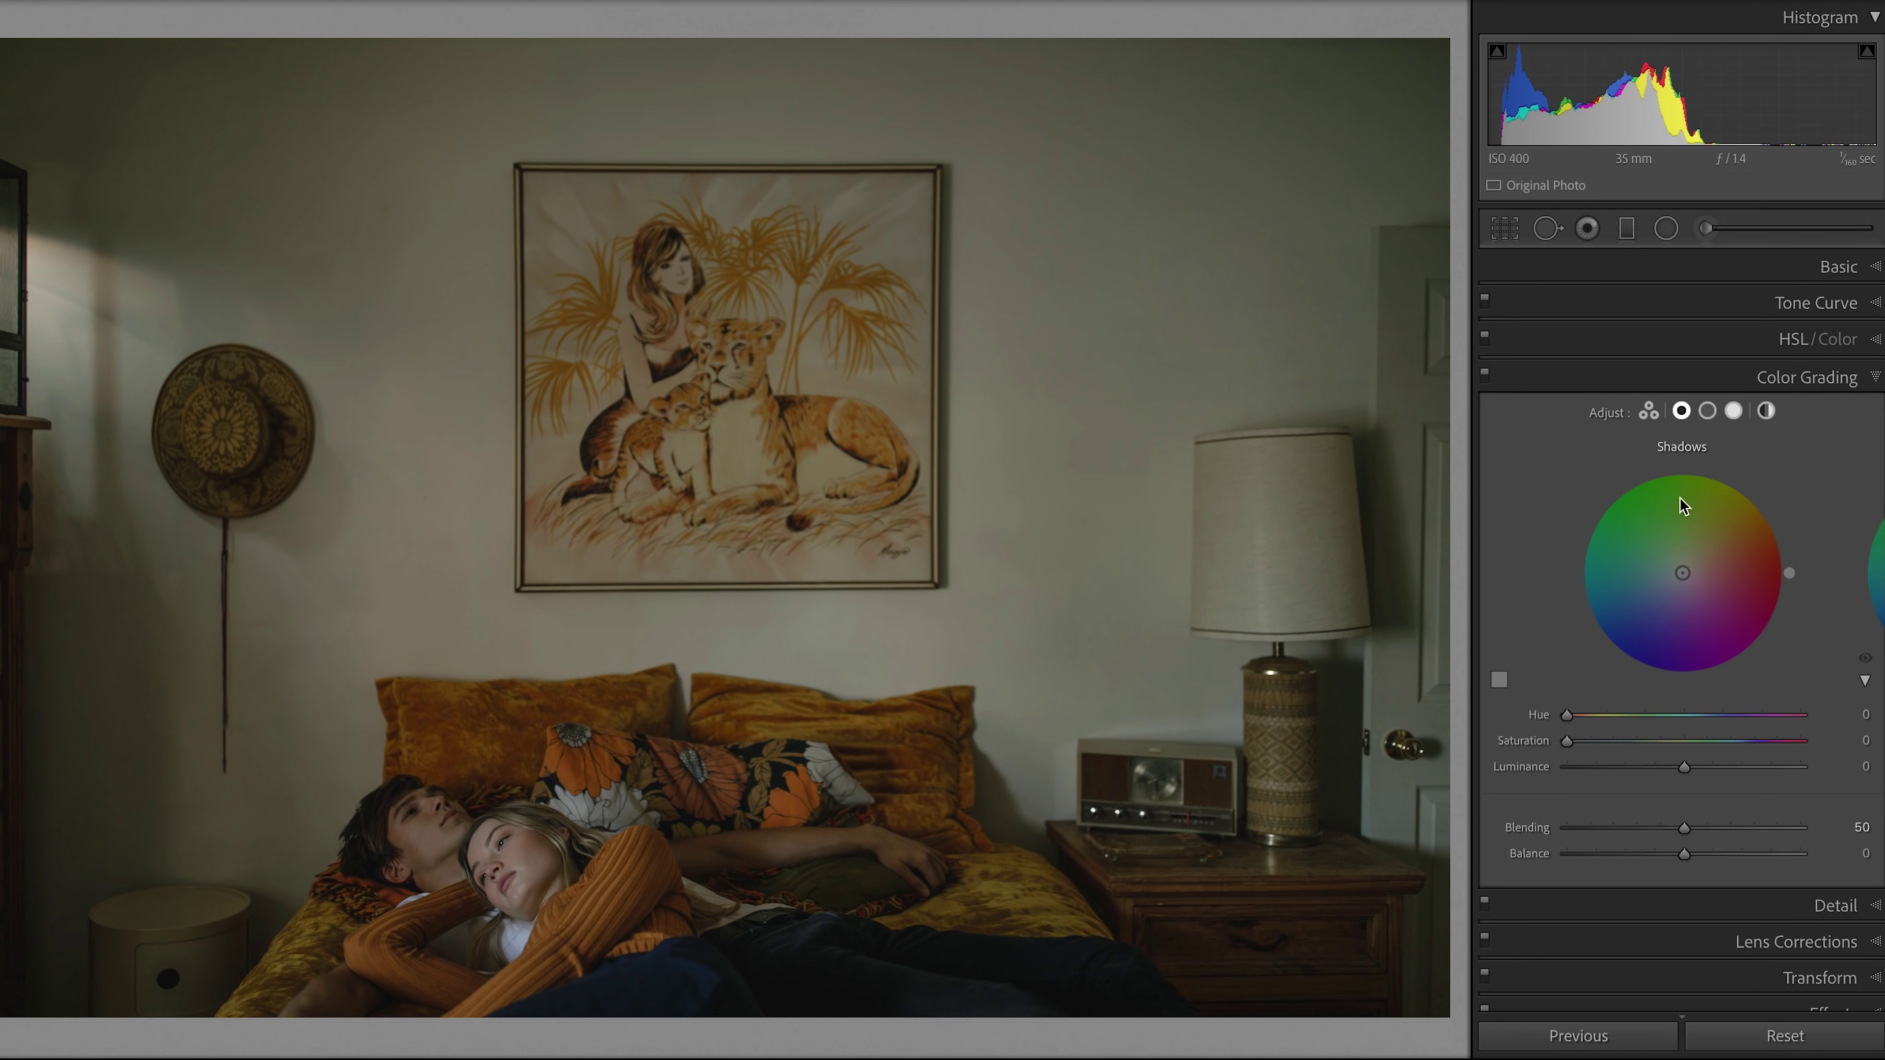
{"action": "left_click_drag", "start_coordinate": [1682, 574], "coordinate": [1632, 600]}
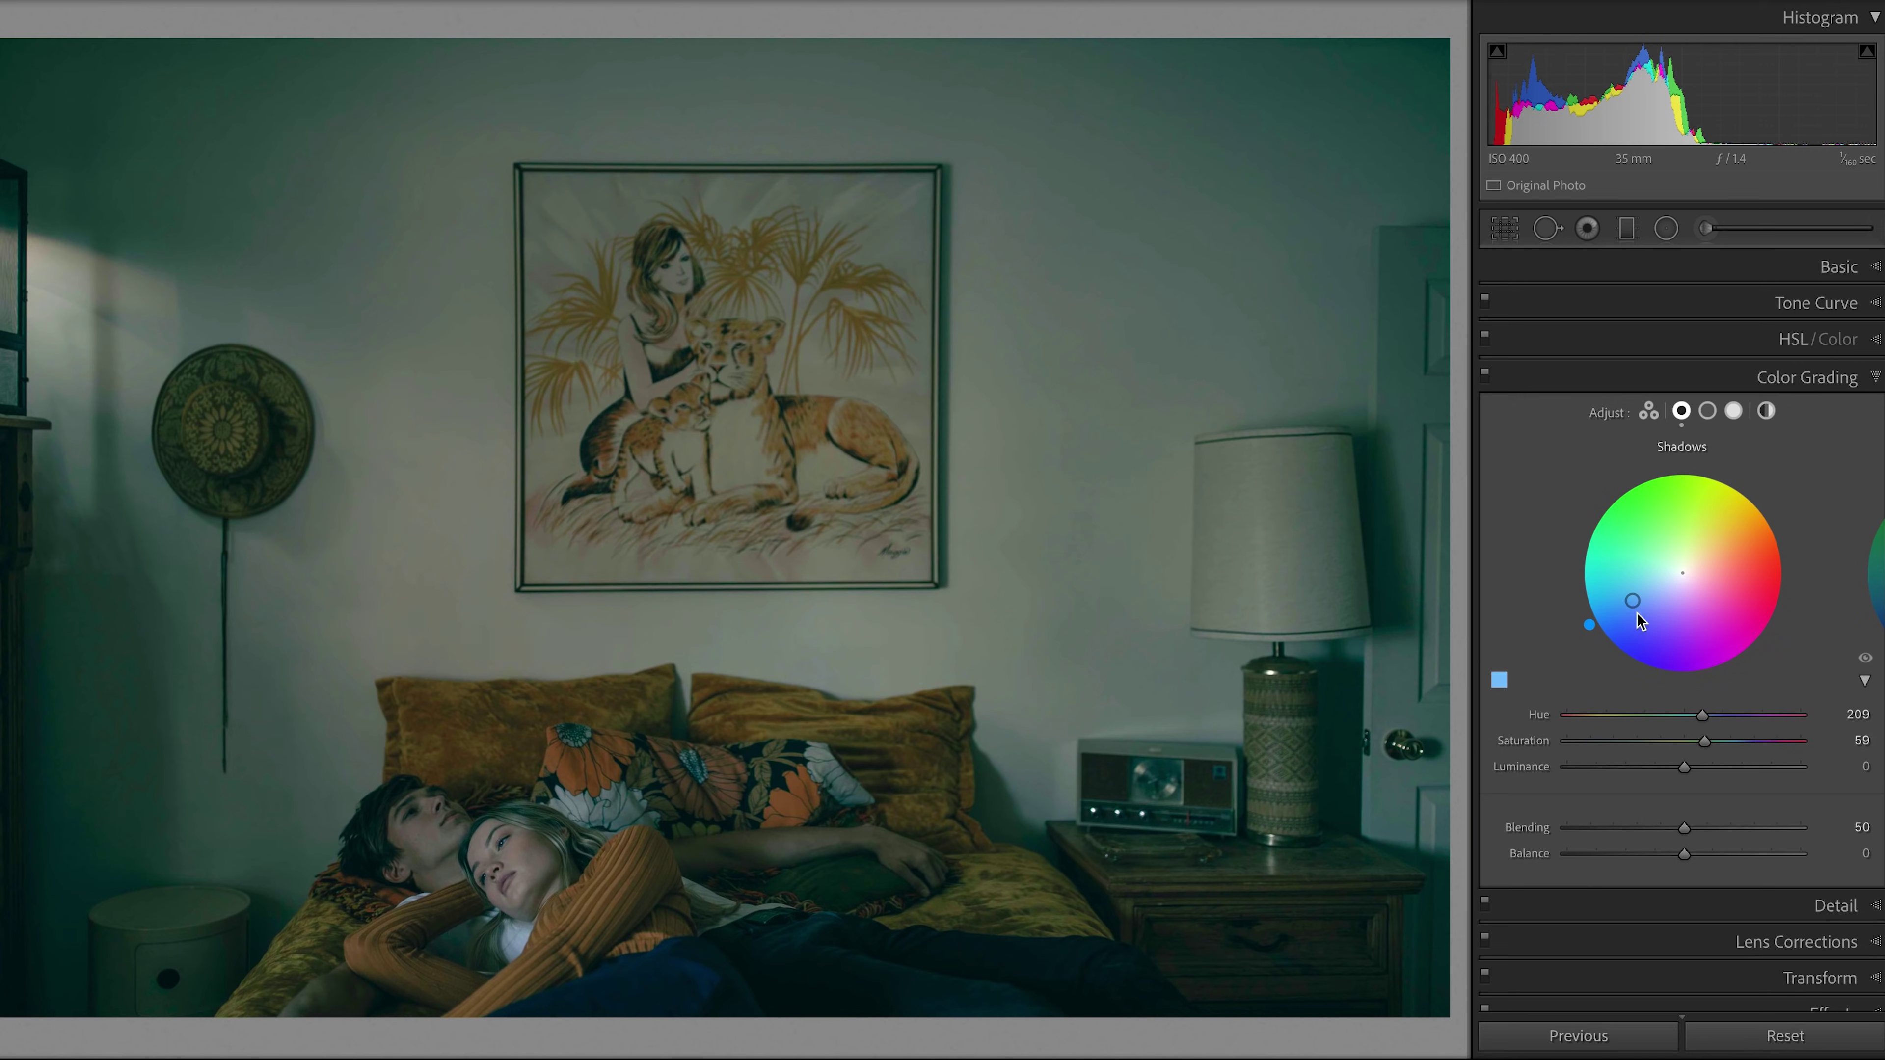
{"action": "left_click_drag", "start_coordinate": [1705, 740], "coordinate": [1623, 745]}
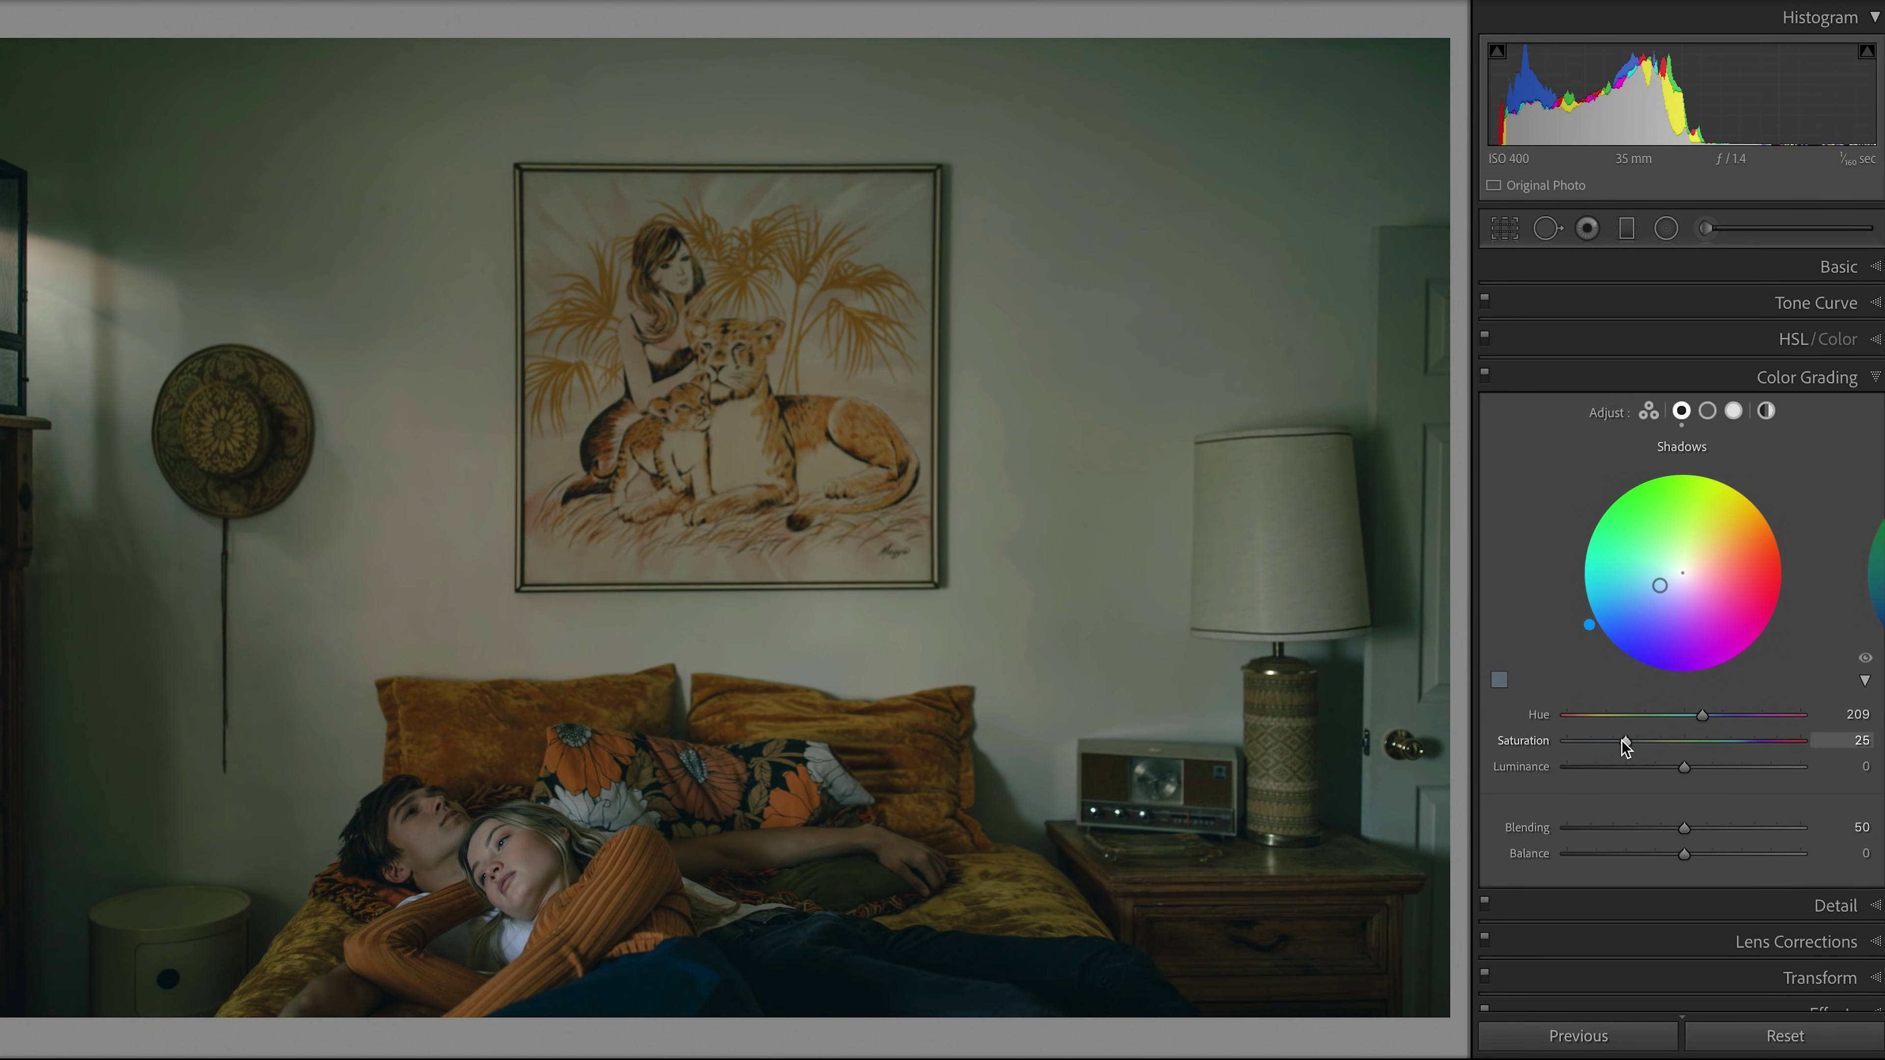
Warm the midtones with hue 38 and saturation 7, and add a color tint to the highlights
{"action": "left_click", "coordinate": [1708, 410]}
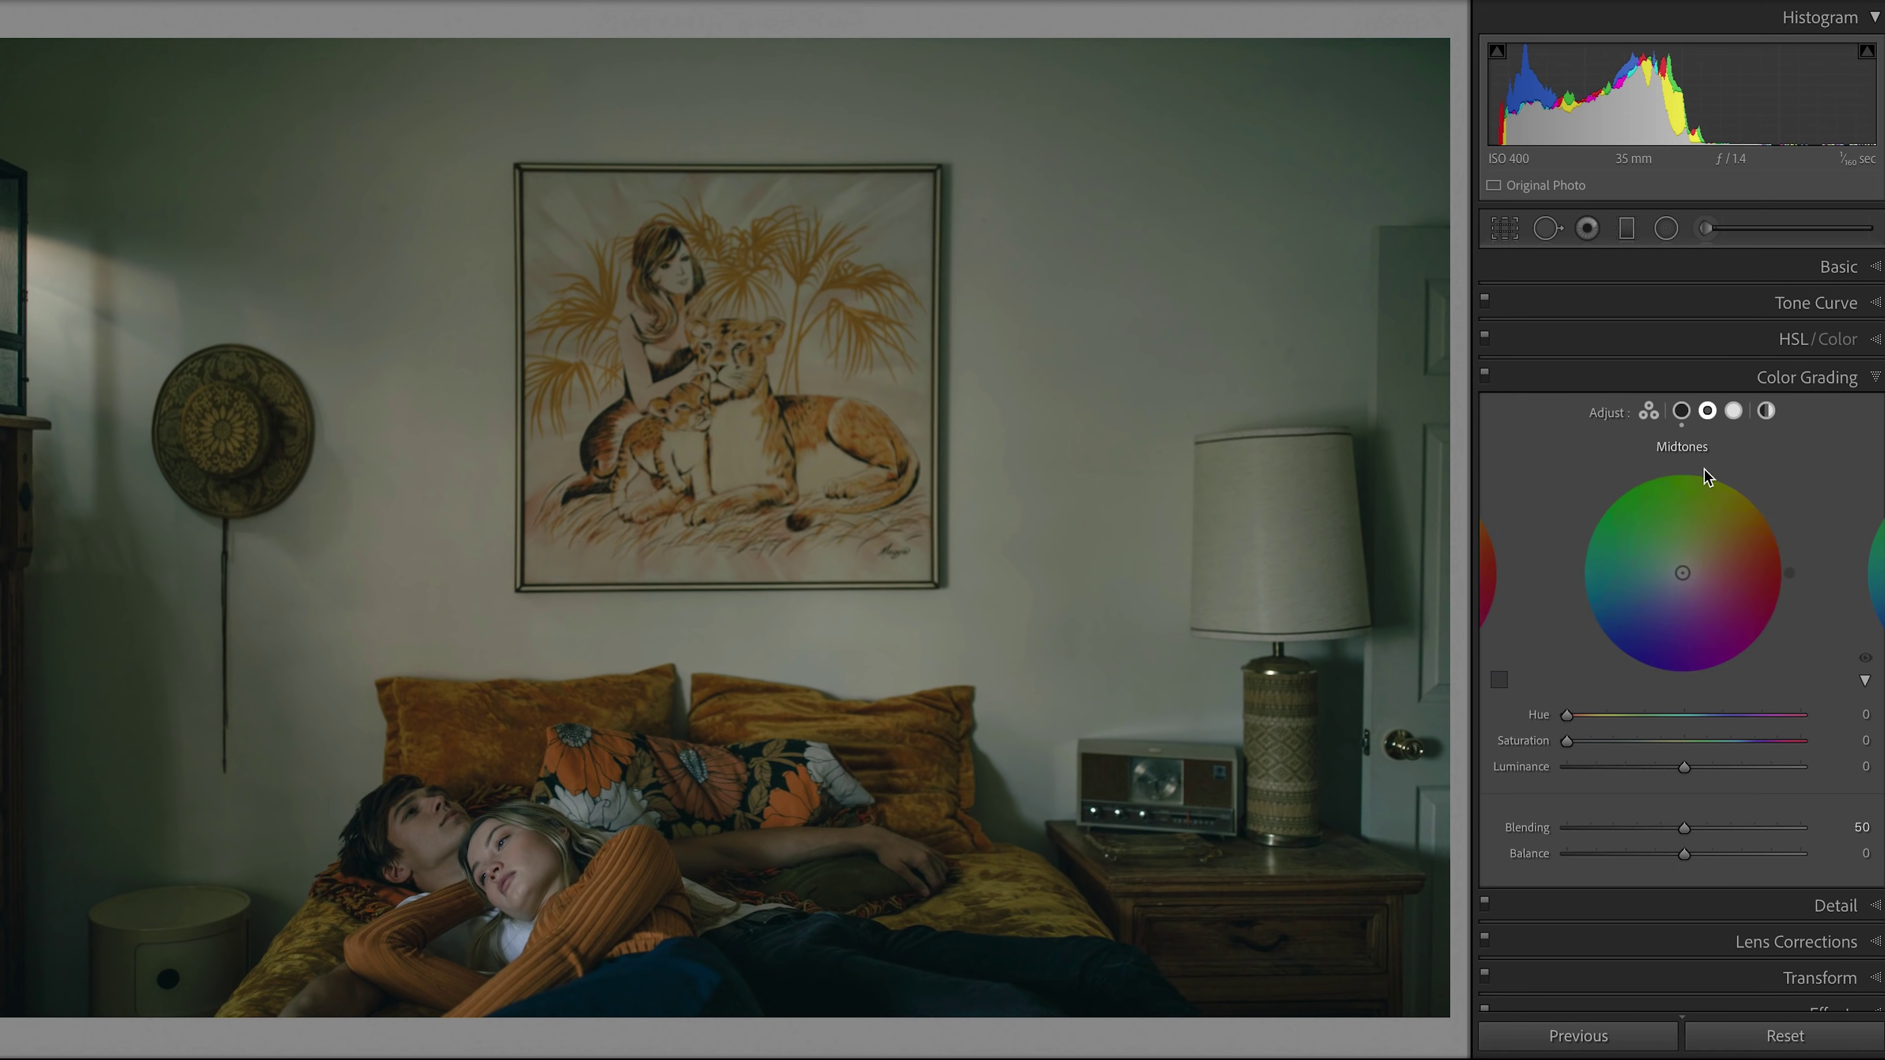
{"action": "mouse_move", "coordinate": [1682, 573]}
{"action": "left_mouse_down"}
{"action": "mouse_move", "coordinate": [1698, 552]}
{"action": "mouse_move", "coordinate": [1688, 568]}
{"action": "left_mouse_up"}
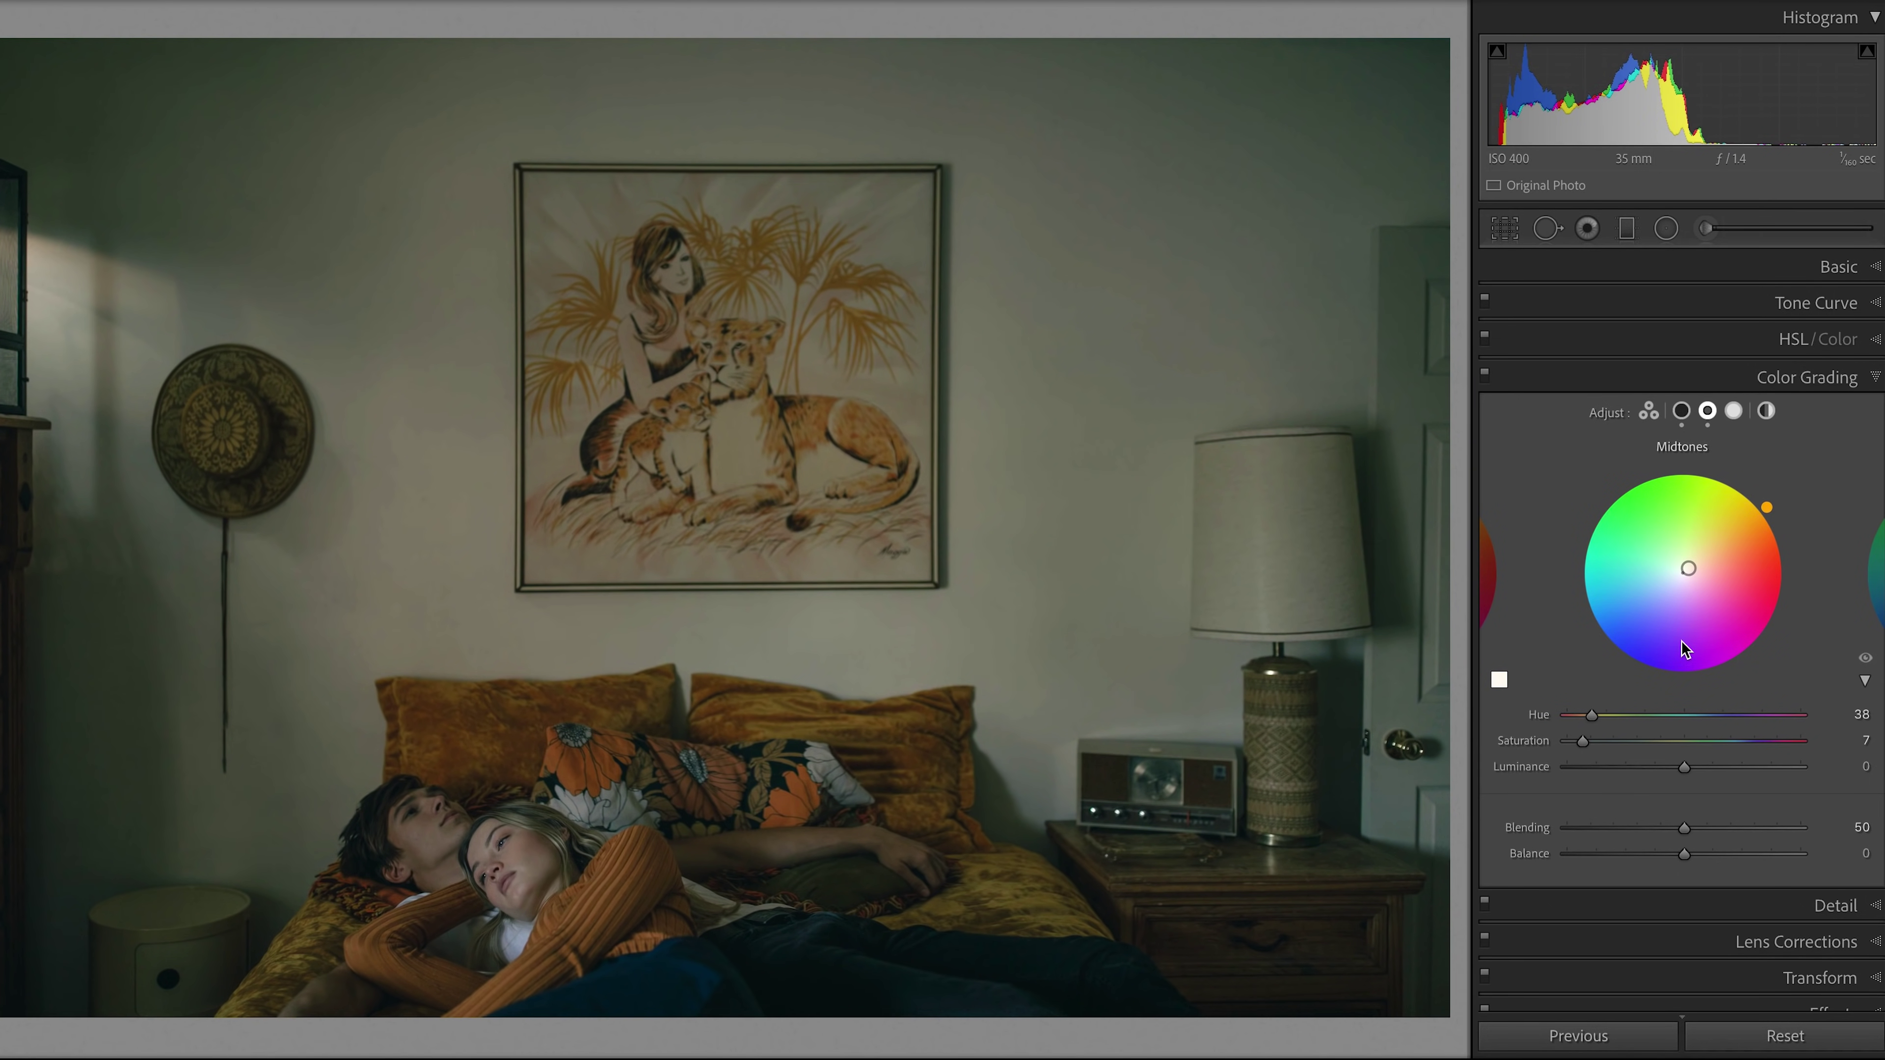
{"action": "left_click", "coordinate": [1734, 410]}
{"action": "left_click_drag", "start_coordinate": [1682, 572], "coordinate": [1641, 600]}
Apply a global blue tint with hue 213 and saturation 27, and compare the photo without and with Color Grading
{"action": "left_click", "coordinate": [1766, 410]}
{"action": "left_click_drag", "start_coordinate": [1685, 741], "coordinate": [1630, 741]}
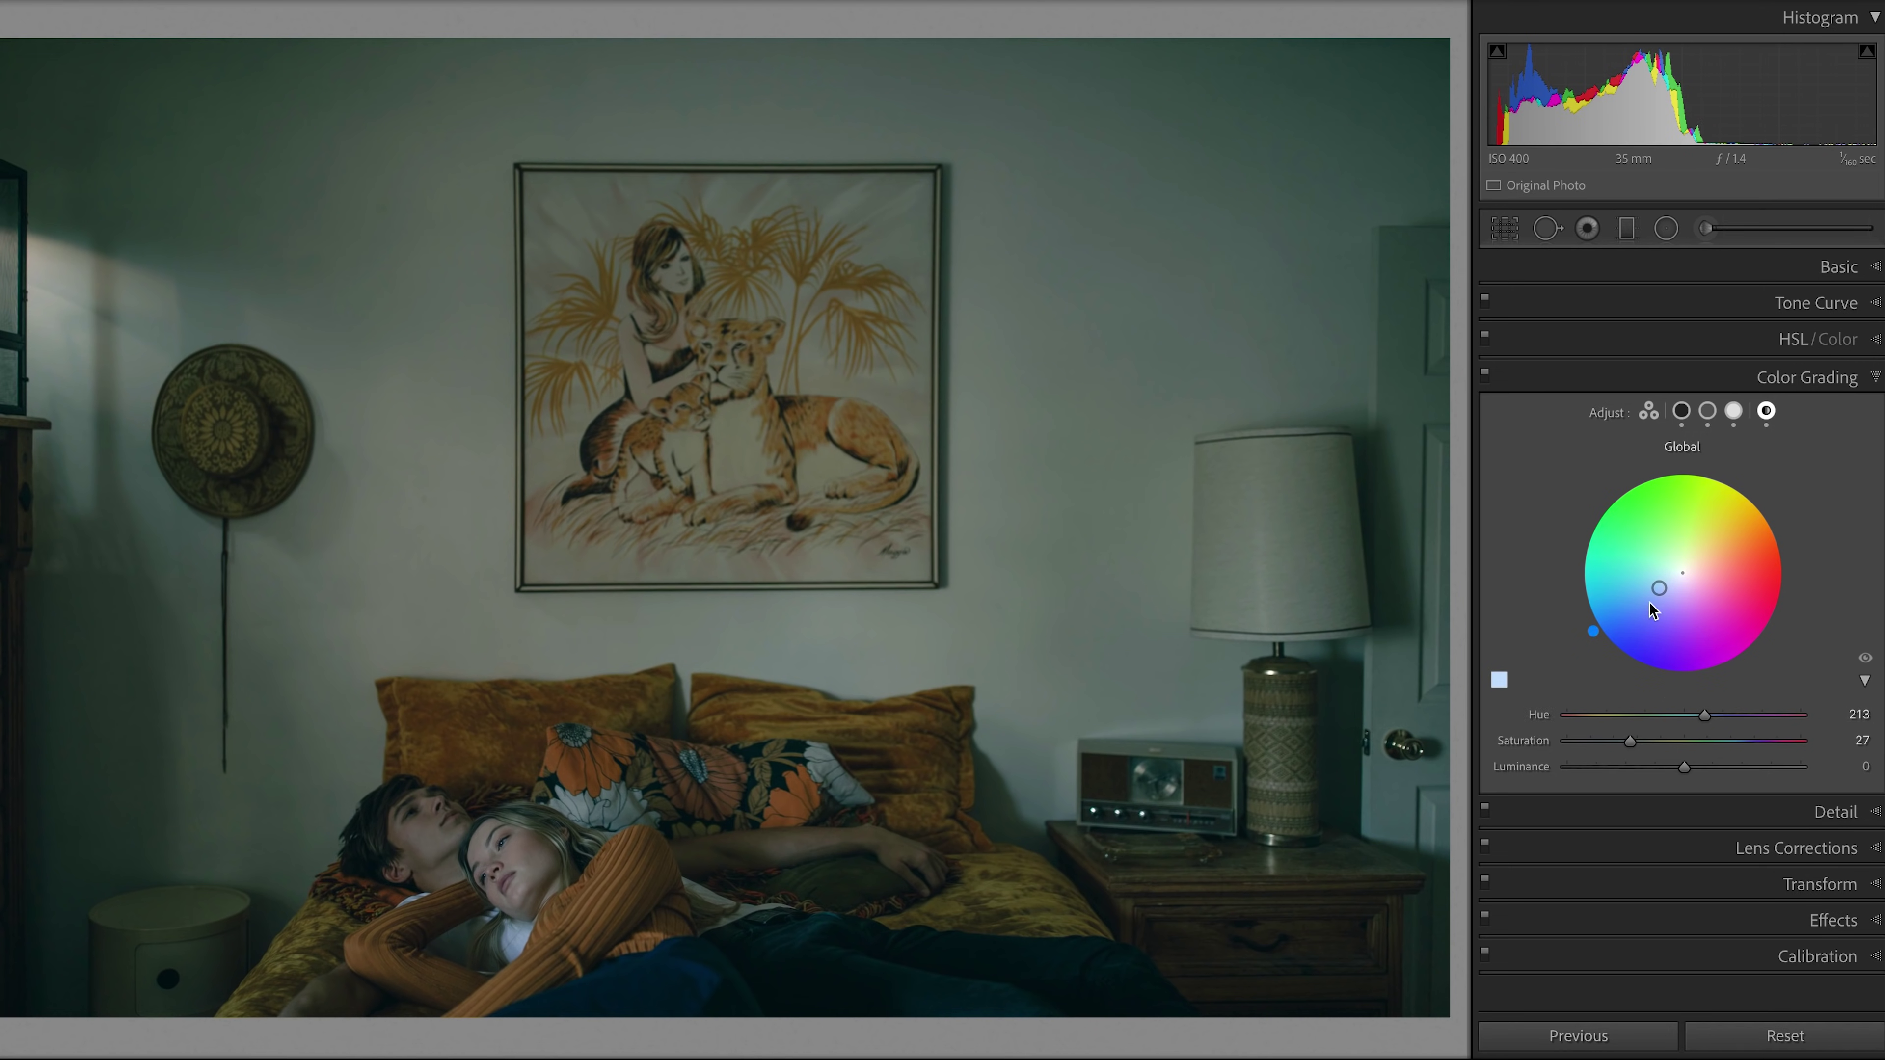
{"action": "left_click", "coordinate": [1485, 380]}
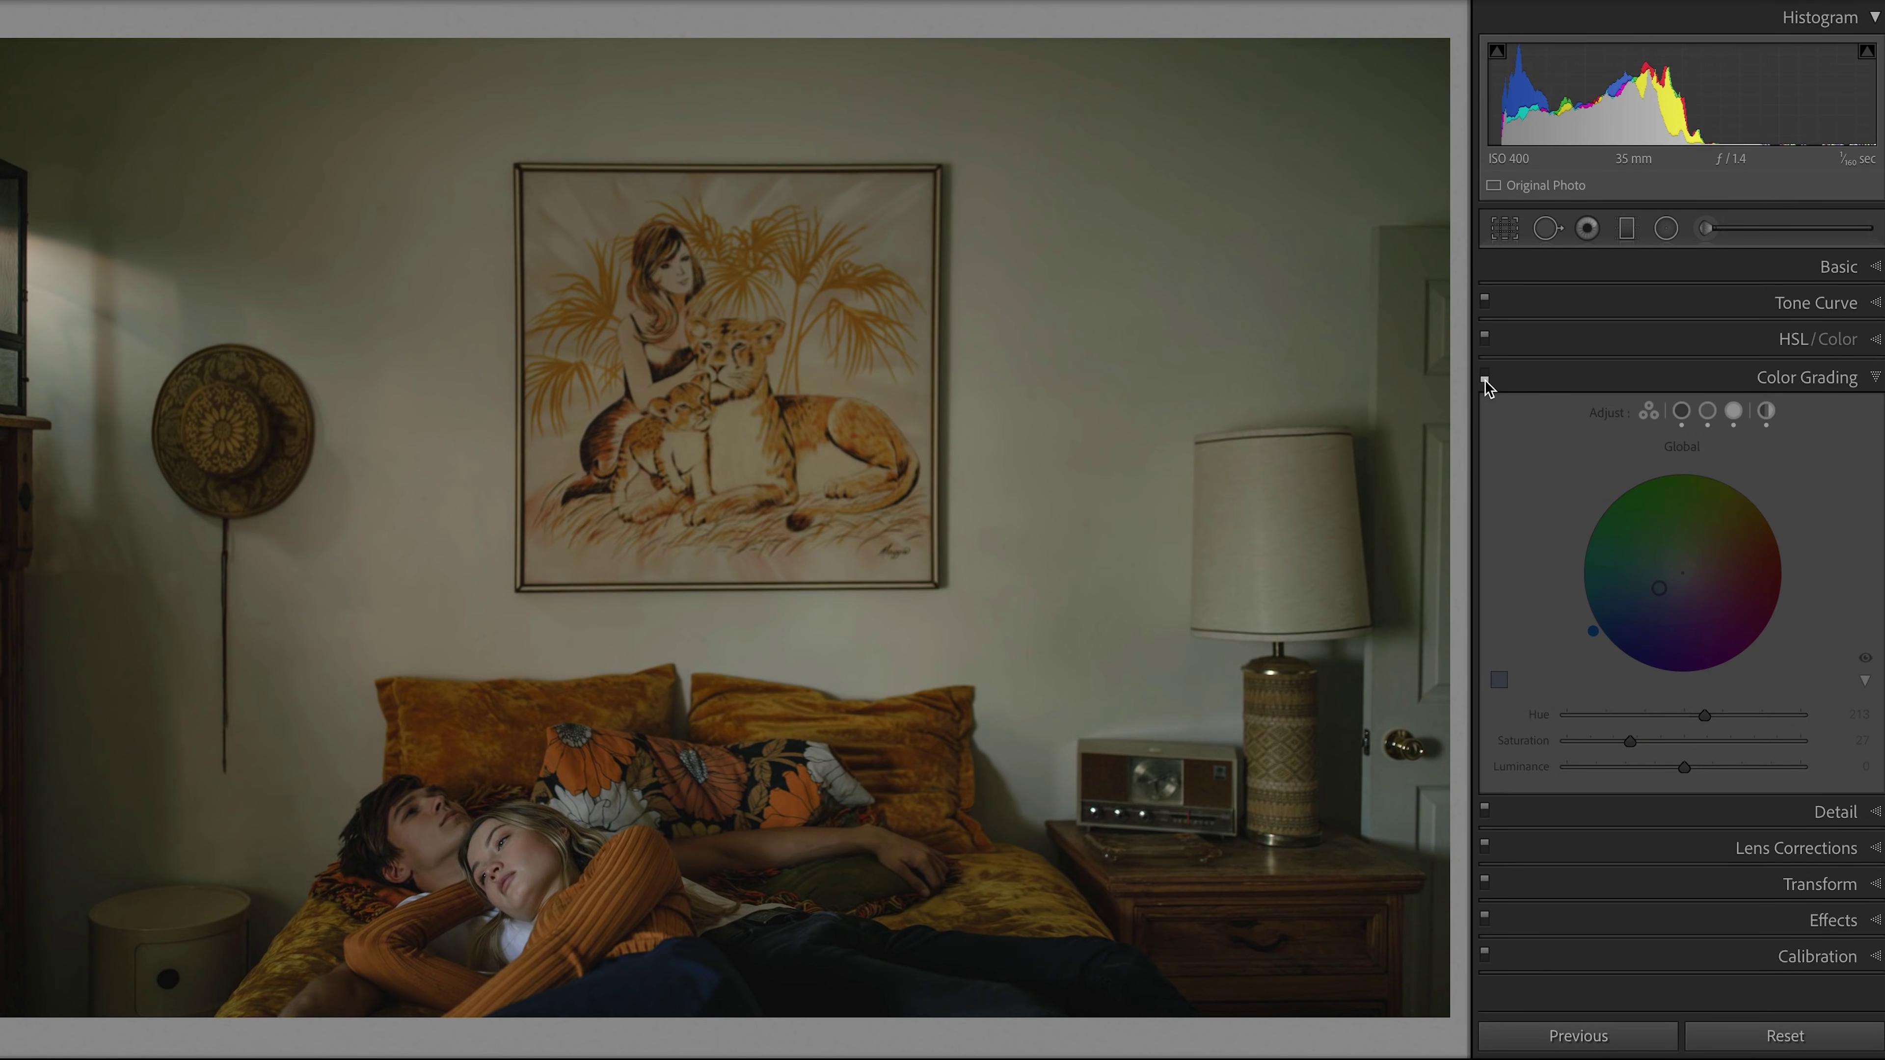
{"action": "left_click", "coordinate": [1485, 380]}
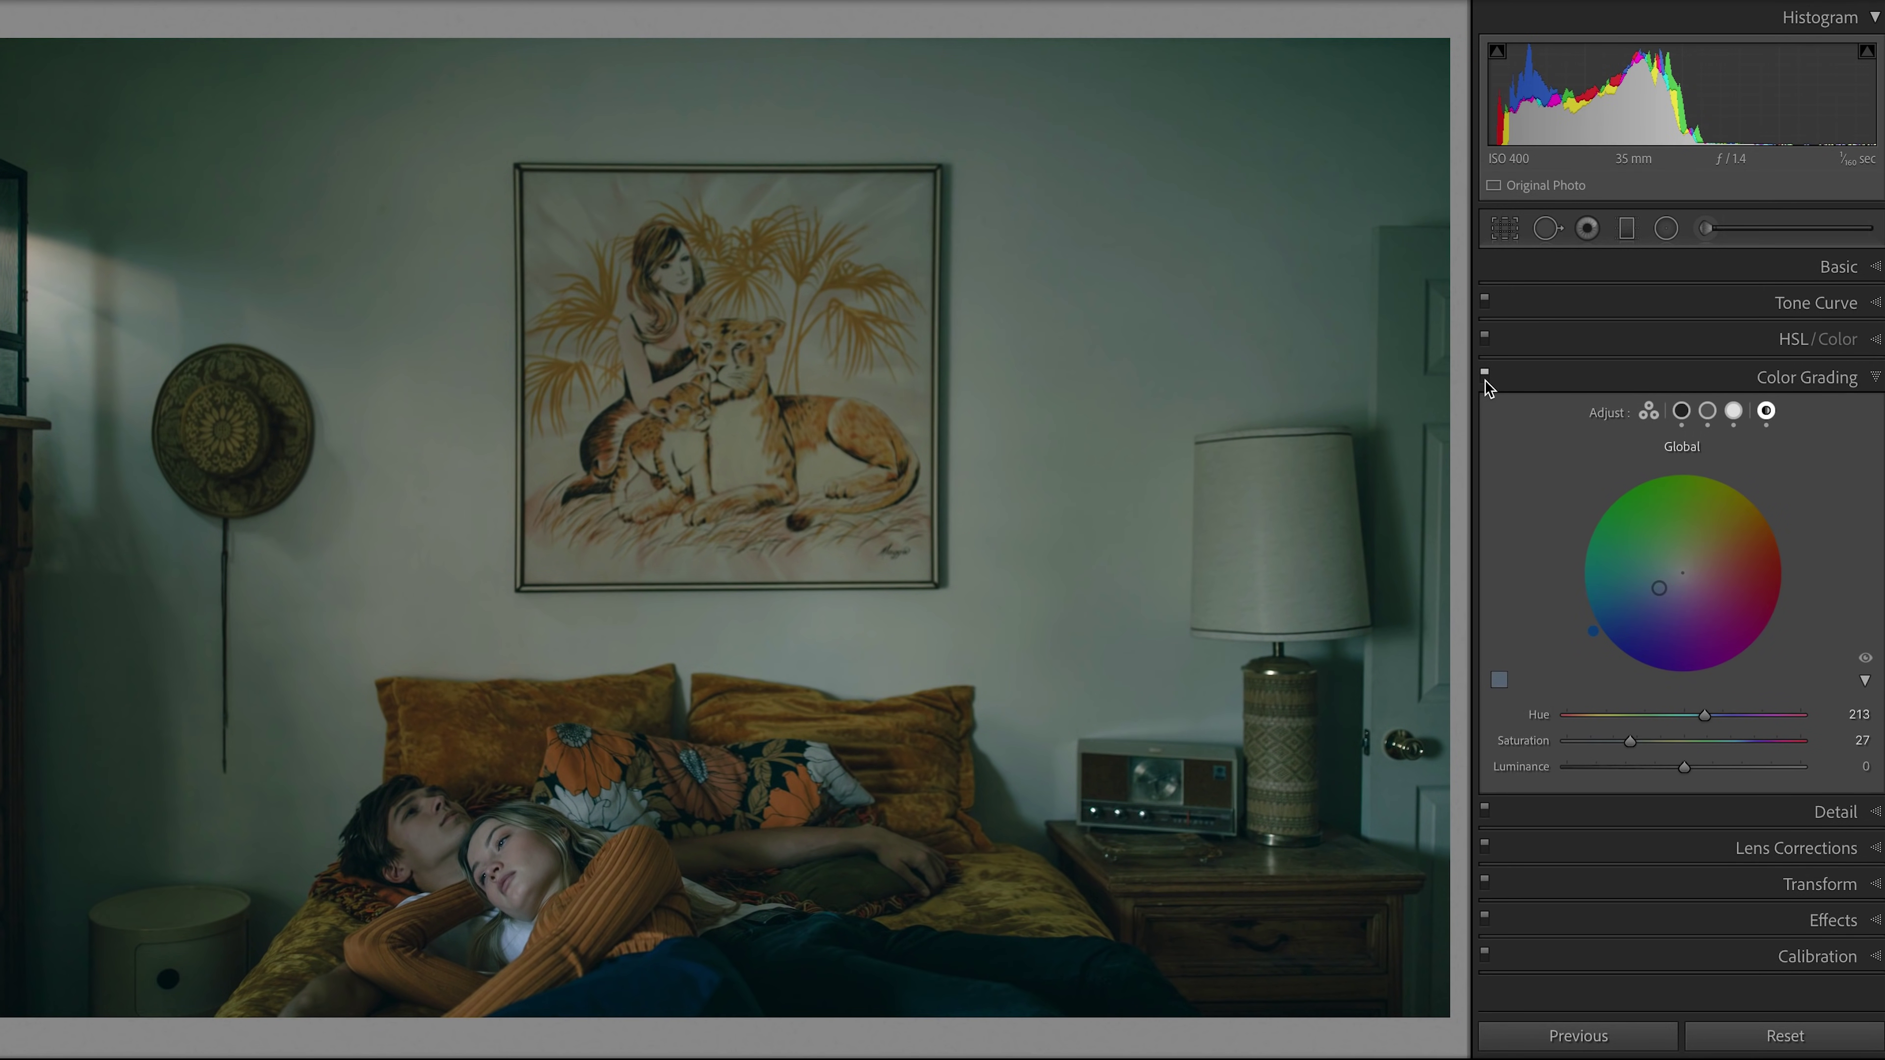